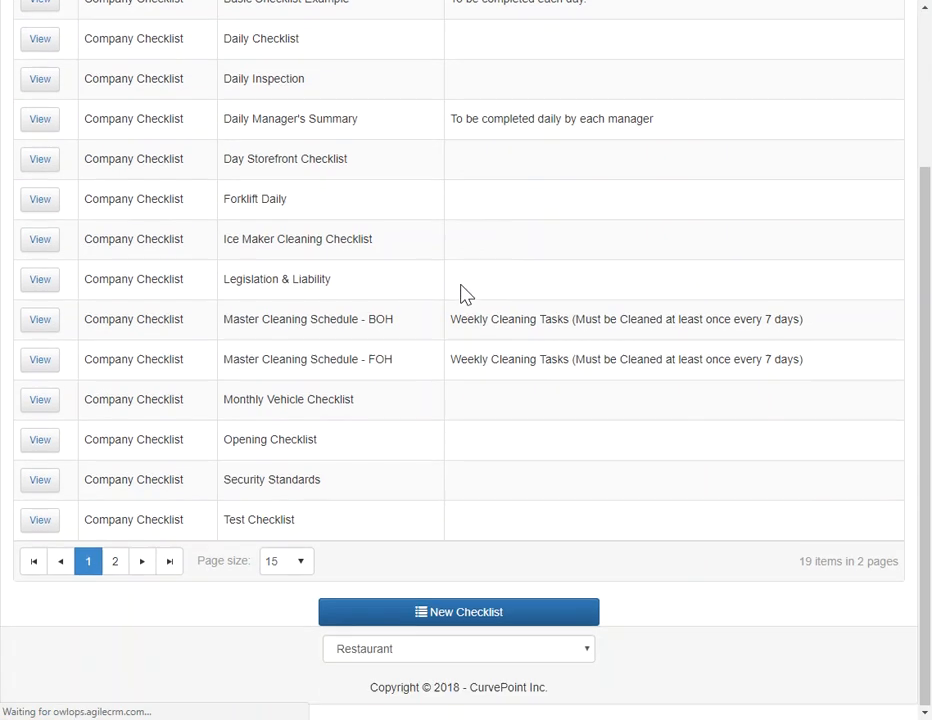
Step: Create a new Company Checklist named Manager Walkthrough, leaving the description empty, and save it
click(460, 617)
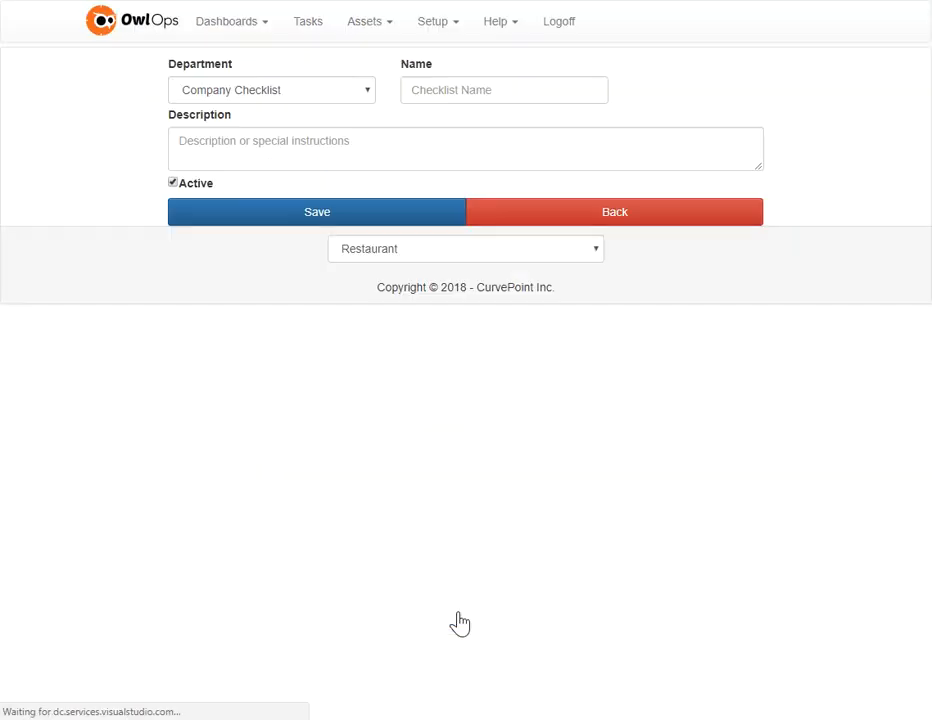
click(453, 88)
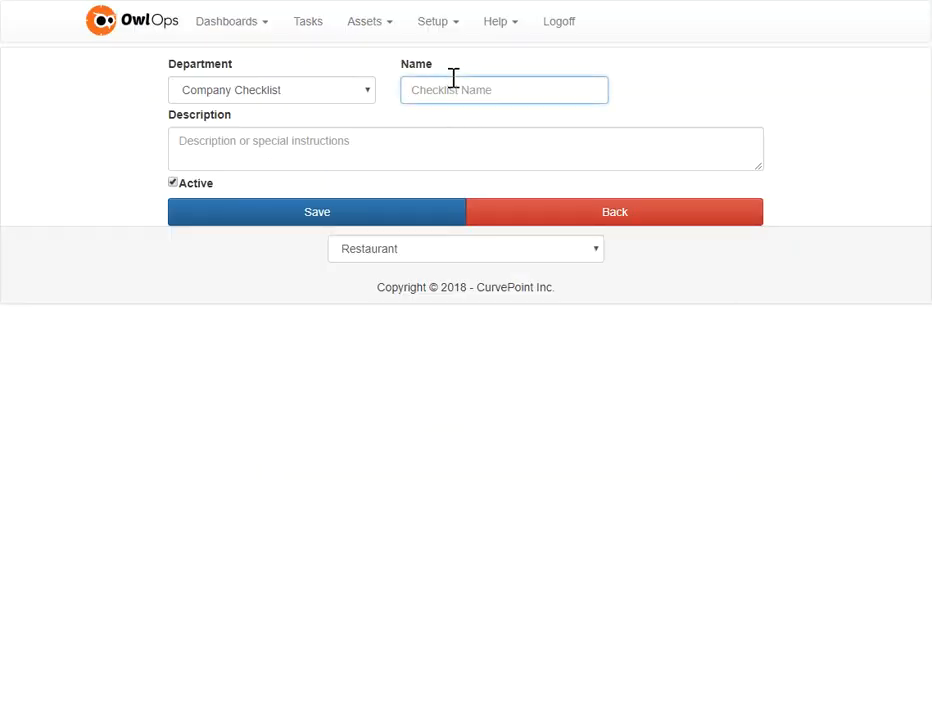
text(Manager Walkthrough)
click(218, 151)
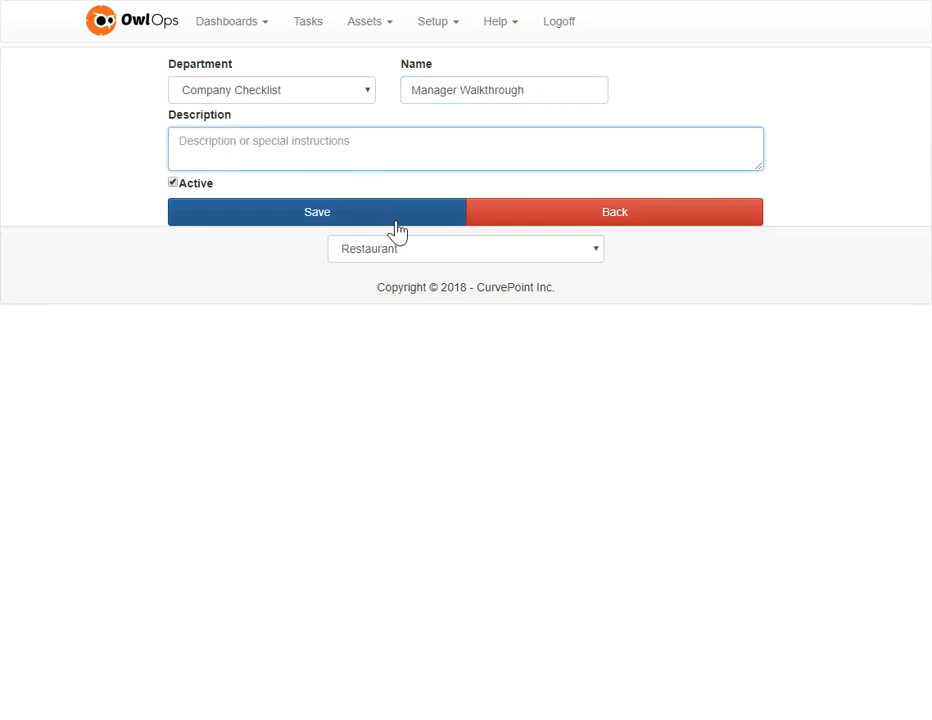
click(312, 215)
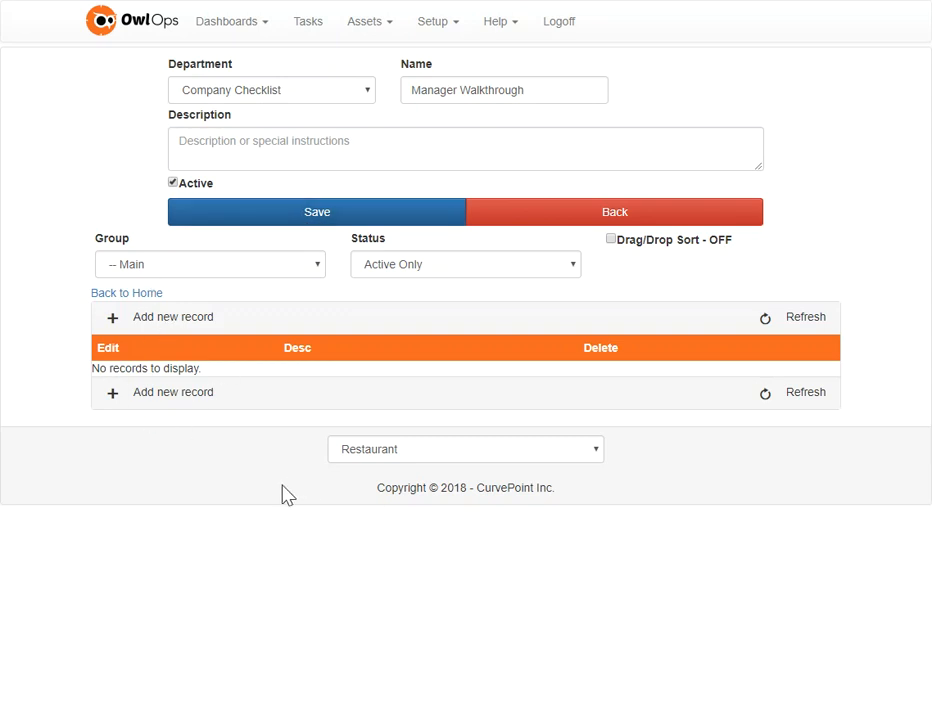
Step: Add a Checkbox item named Cleanliness to the Manager Walkthrough checklist
click(112, 320)
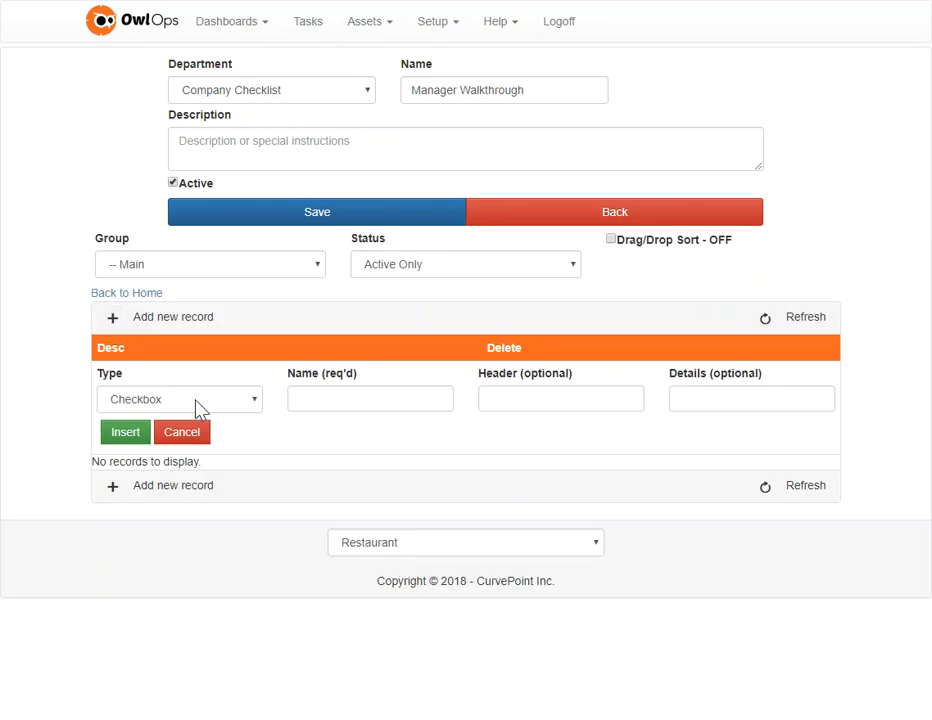
click(339, 395)
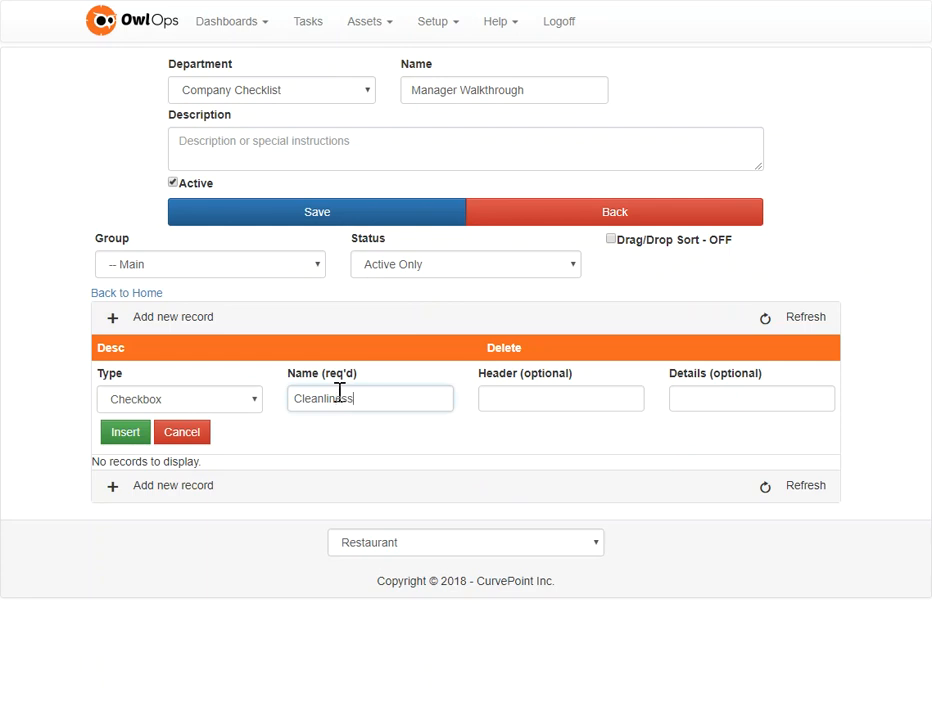
click(132, 437)
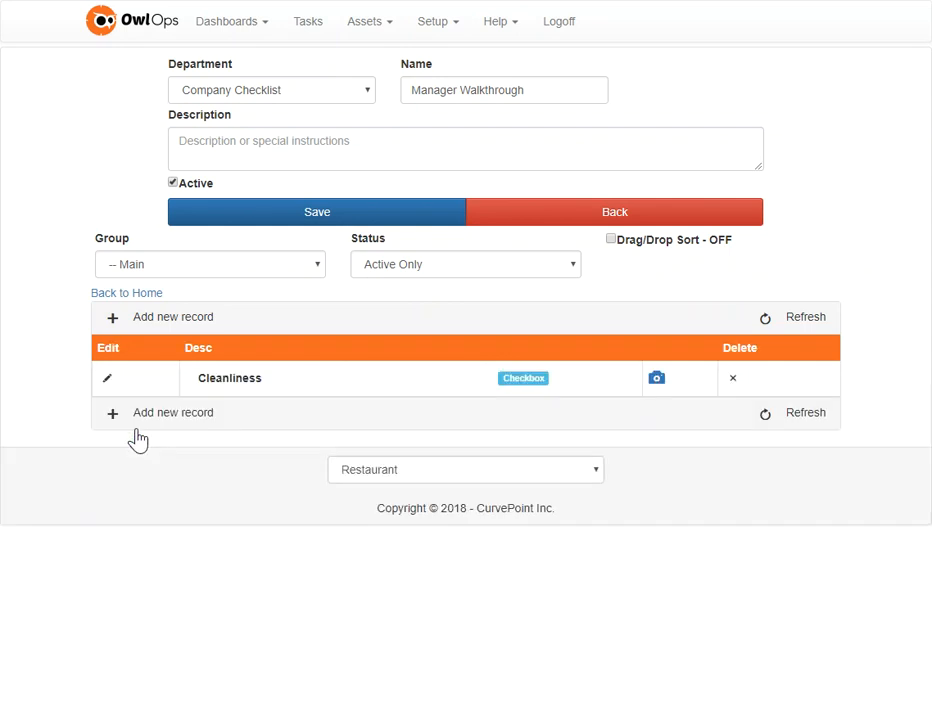
Step: Add a Number item named Temperature to the checklist
click(115, 421)
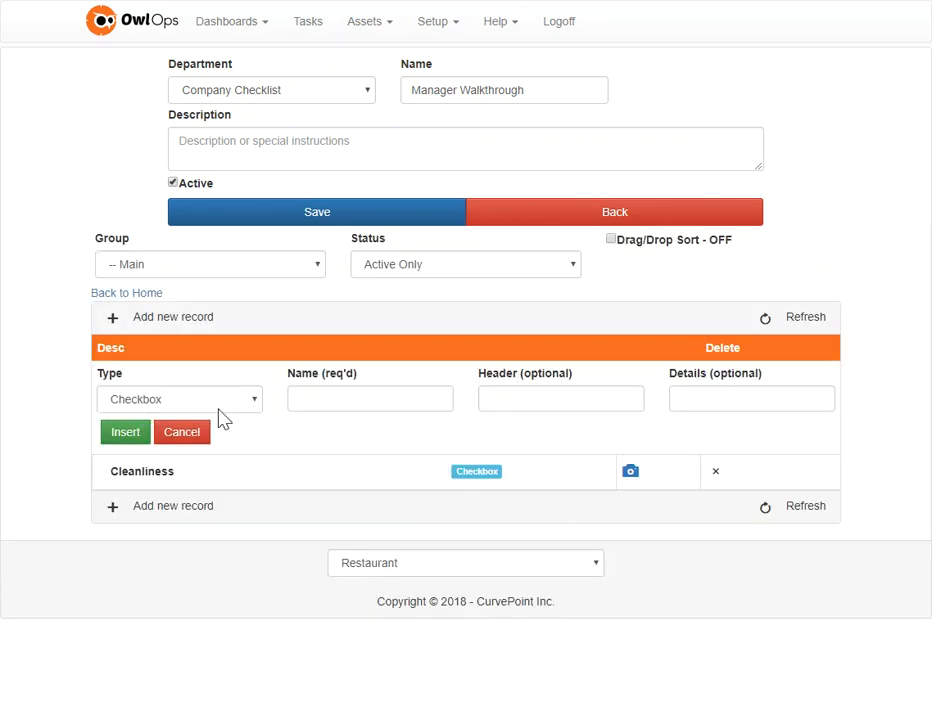
click(243, 405)
click(177, 462)
click(329, 405)
text(T)
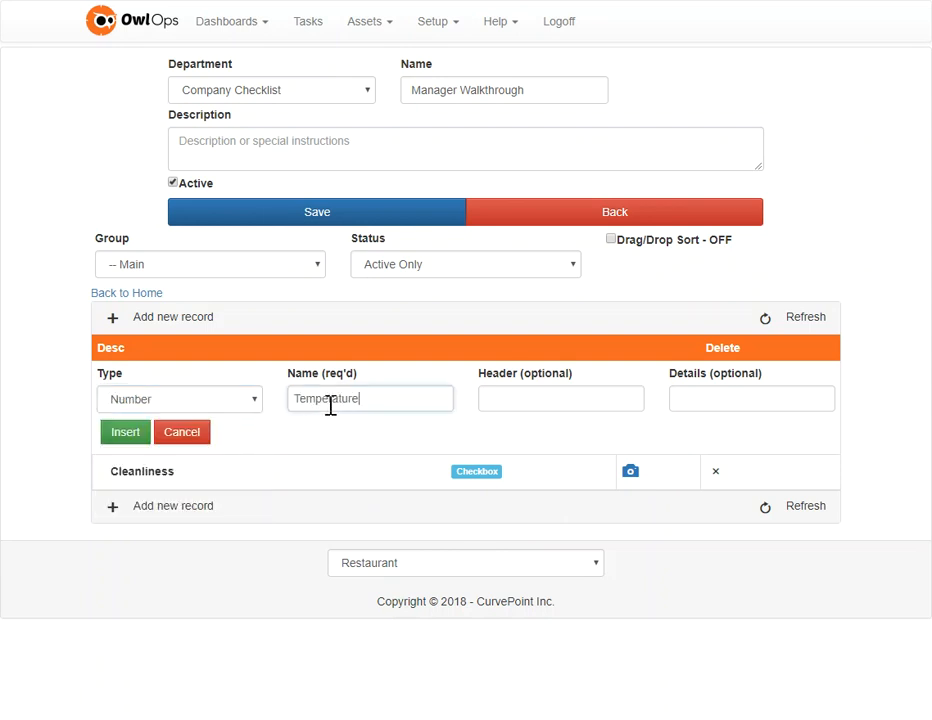
text(emperature)
click(126, 434)
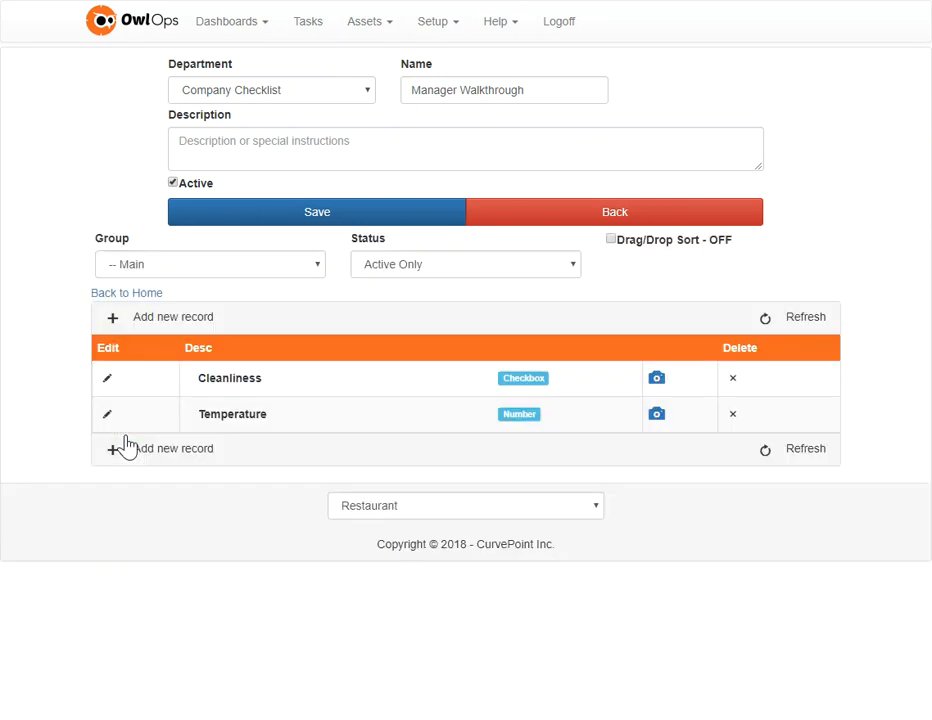
Step: Add a Text item named Comments to the checklist
click(115, 451)
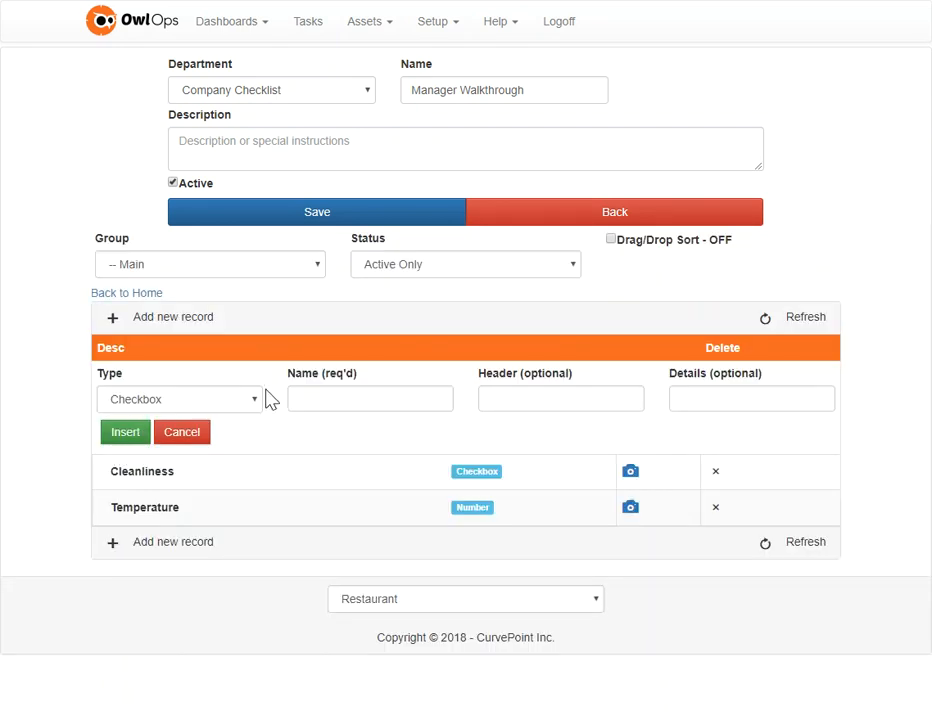
click(229, 403)
click(168, 479)
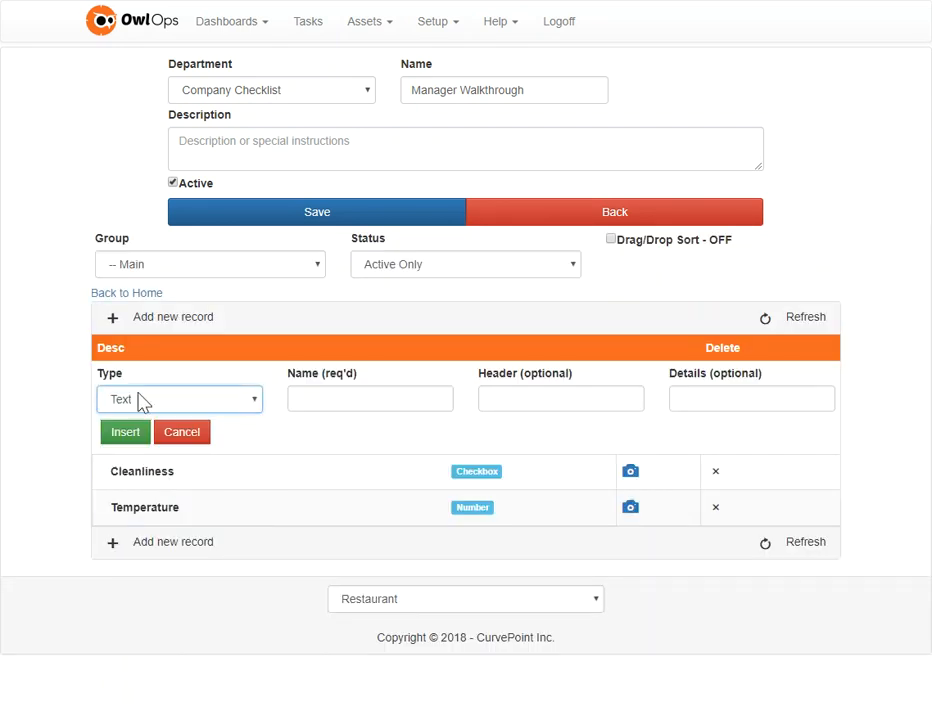
click(322, 397)
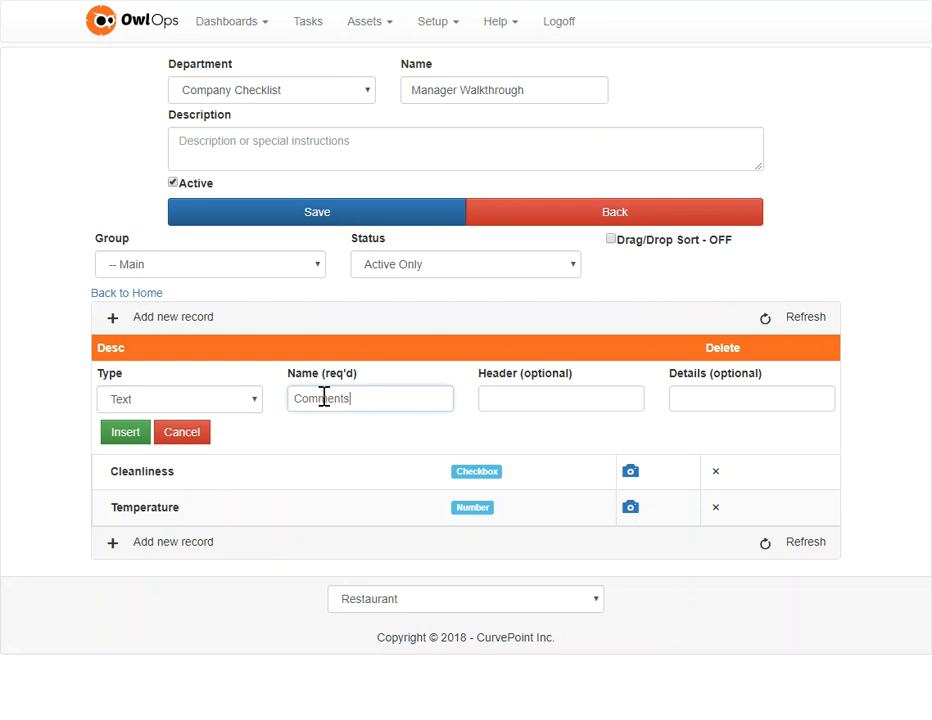
text(Comments)
click(129, 437)
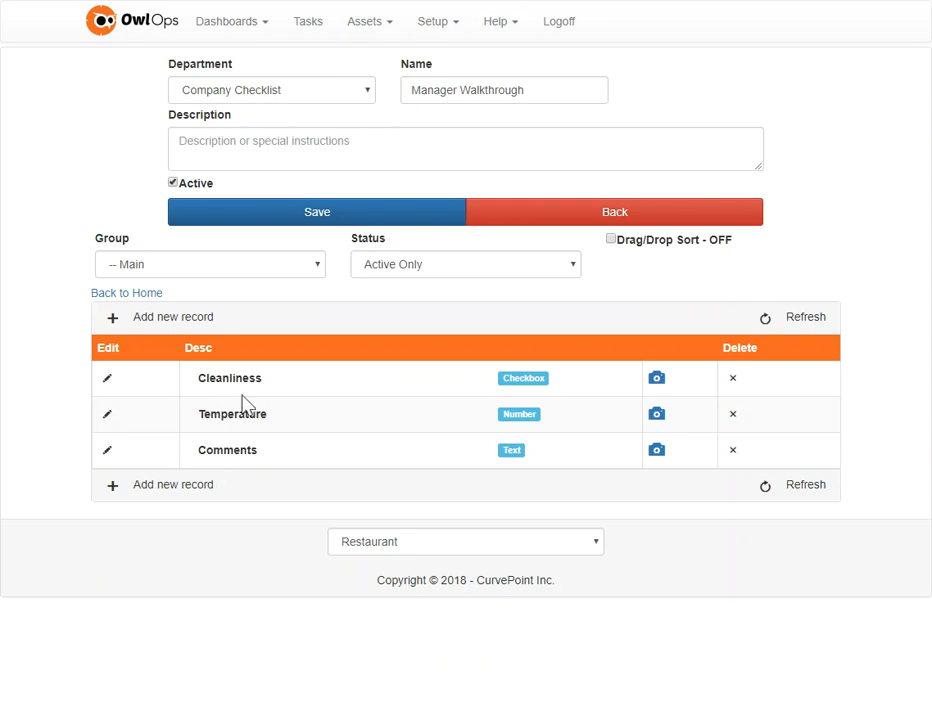
Step: Enable Drag/Drop Sort, try moving the Temperature item above Cleanliness, and save the checklist
click(665, 243)
drag(298, 425, 293, 378)
click(288, 216)
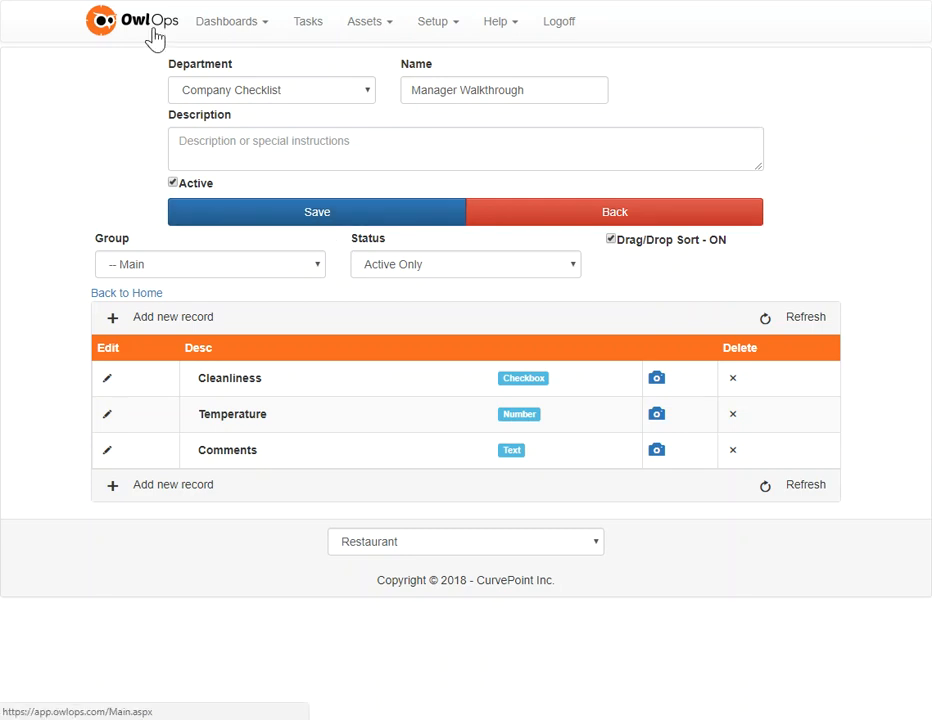
Step: Go to the main page and start a Manager Walkthrough checklist task for the Office location
click(388, 1)
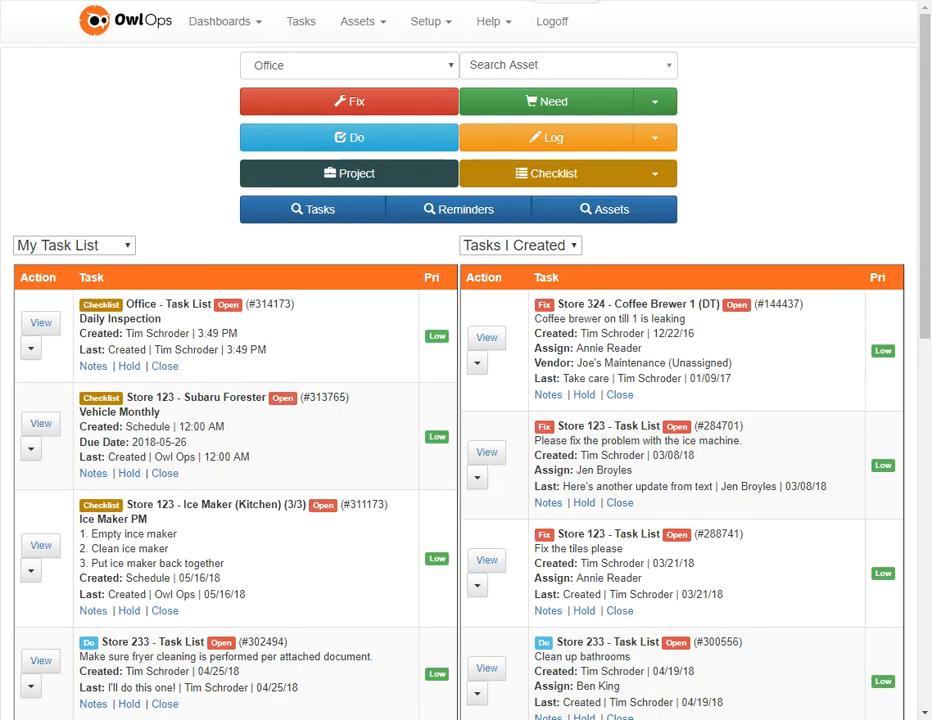
click(137, 35)
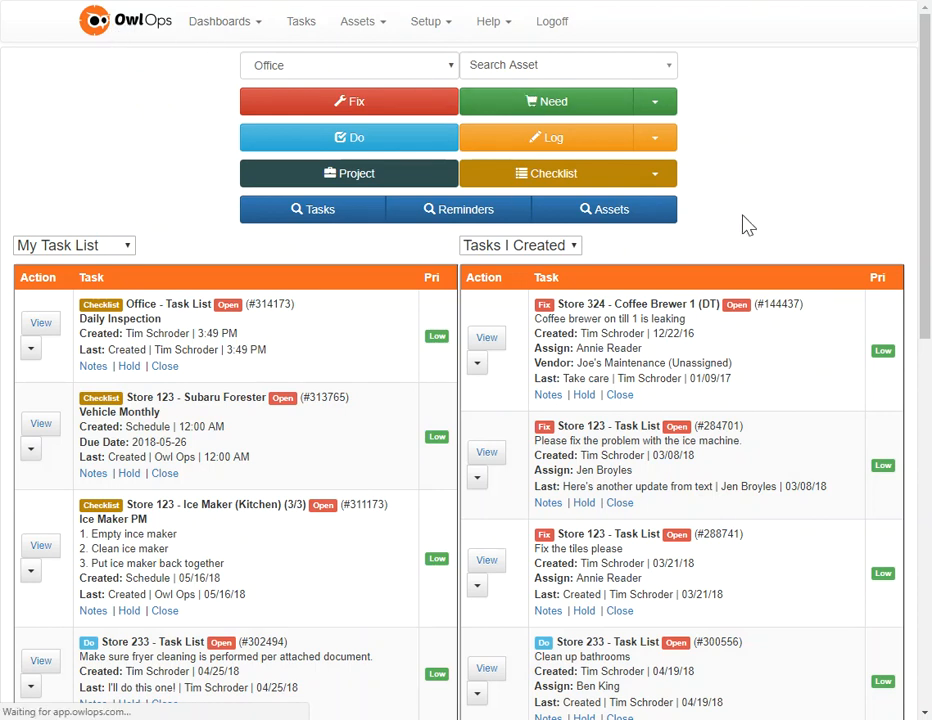
click(656, 178)
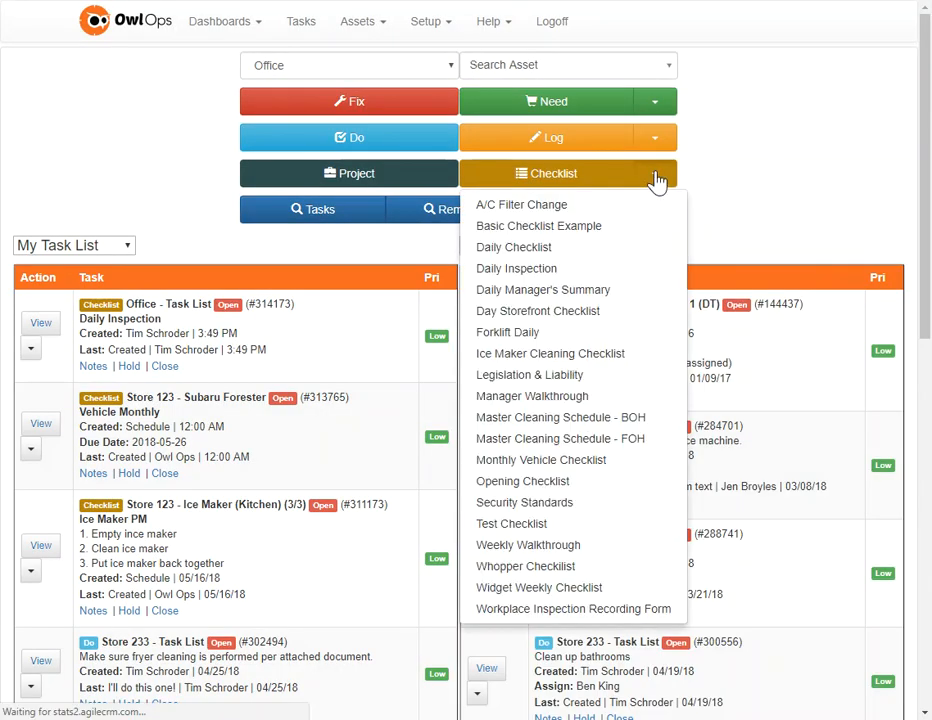
click(560, 403)
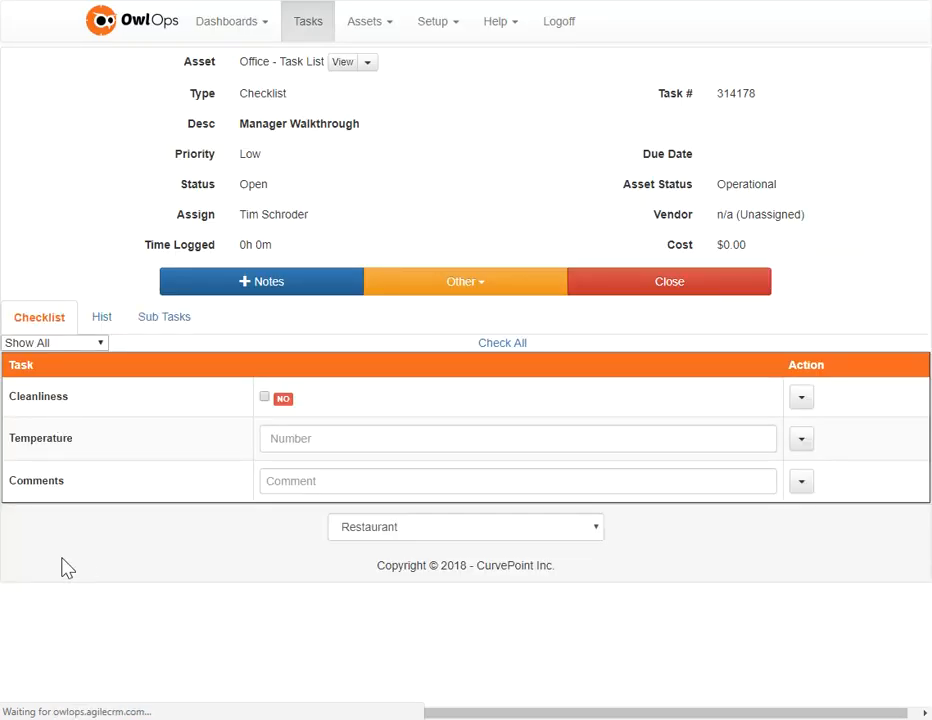
Step: Try out the Cleanliness checkbox and the Temperature and Comments entry fields in the checklist task
click(265, 397)
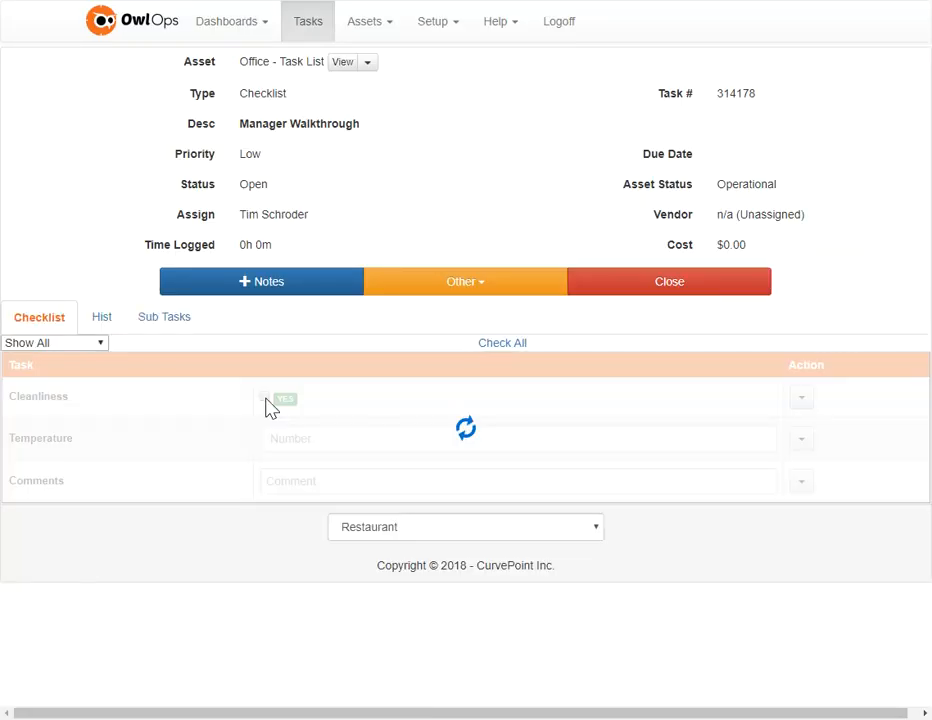
click(289, 438)
click(288, 481)
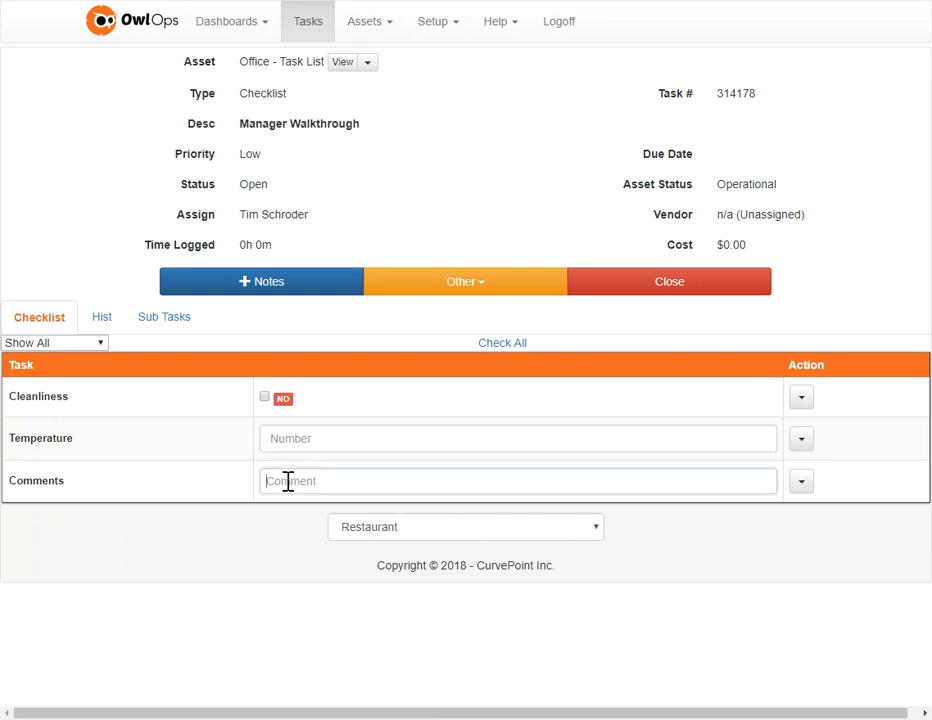
click(253, 555)
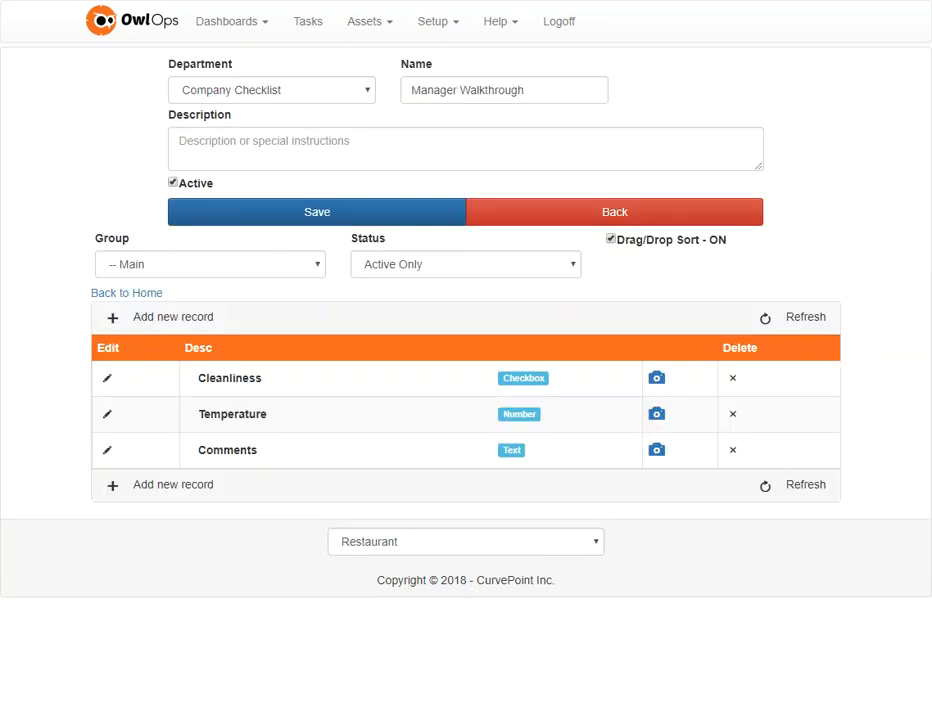
Step: Edit the Cleanliness item in the checklist setup to give it the header Front of House
click(109, 387)
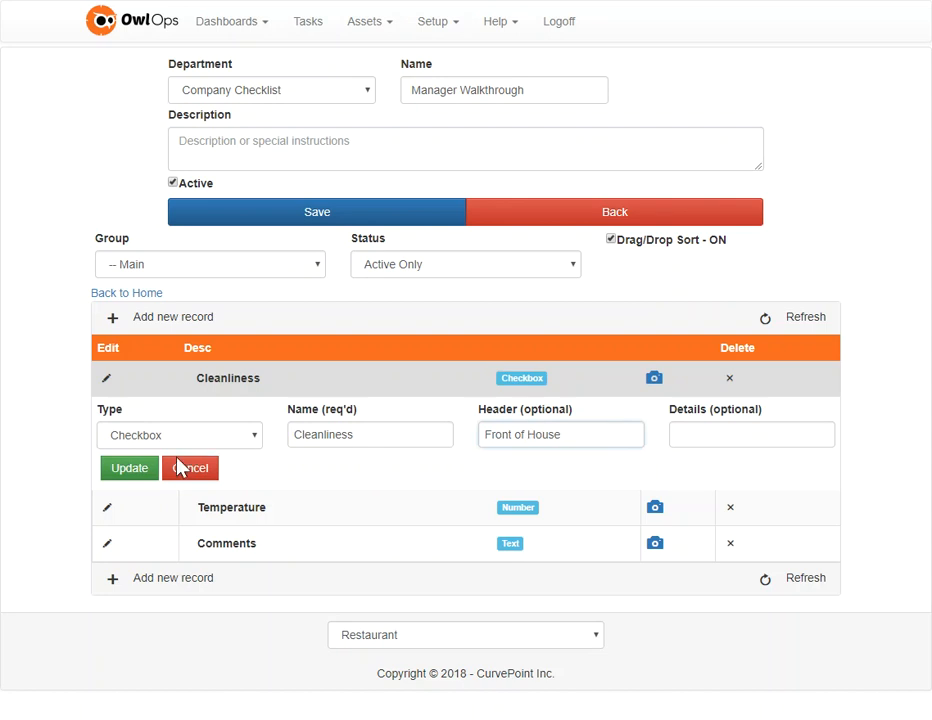
click(140, 469)
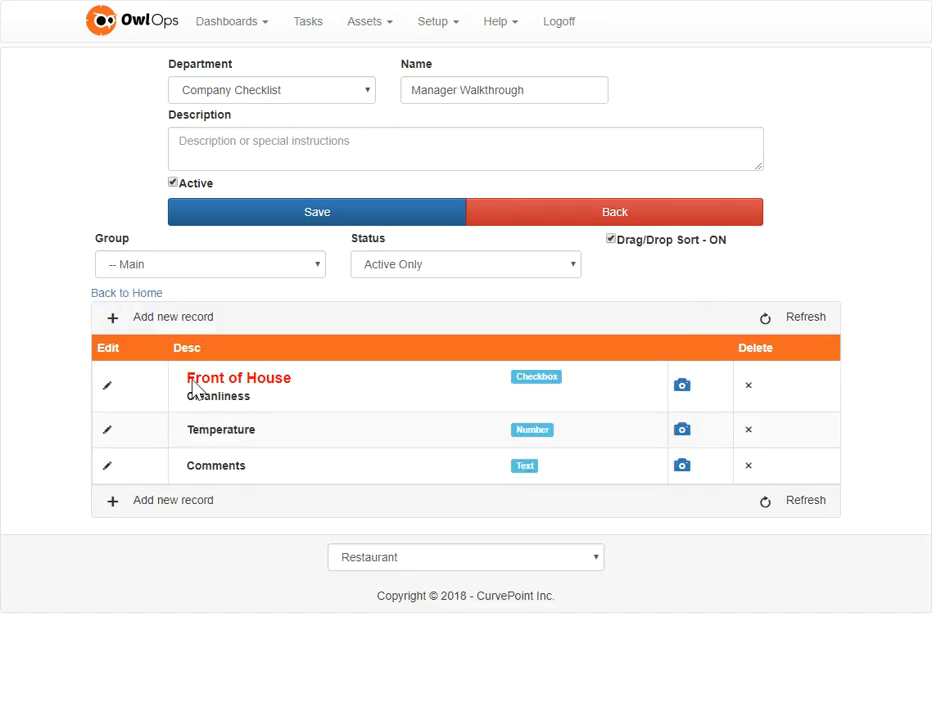
click(277, 378)
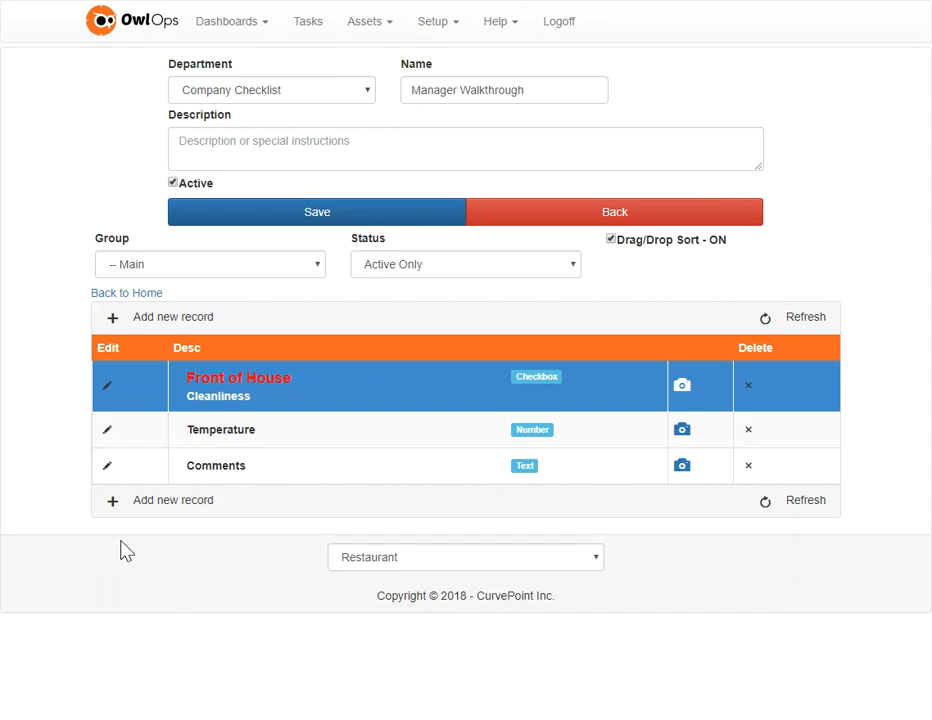
Step: Add a Checkbox item with the header Back of House and name it Cleanliness
click(112, 508)
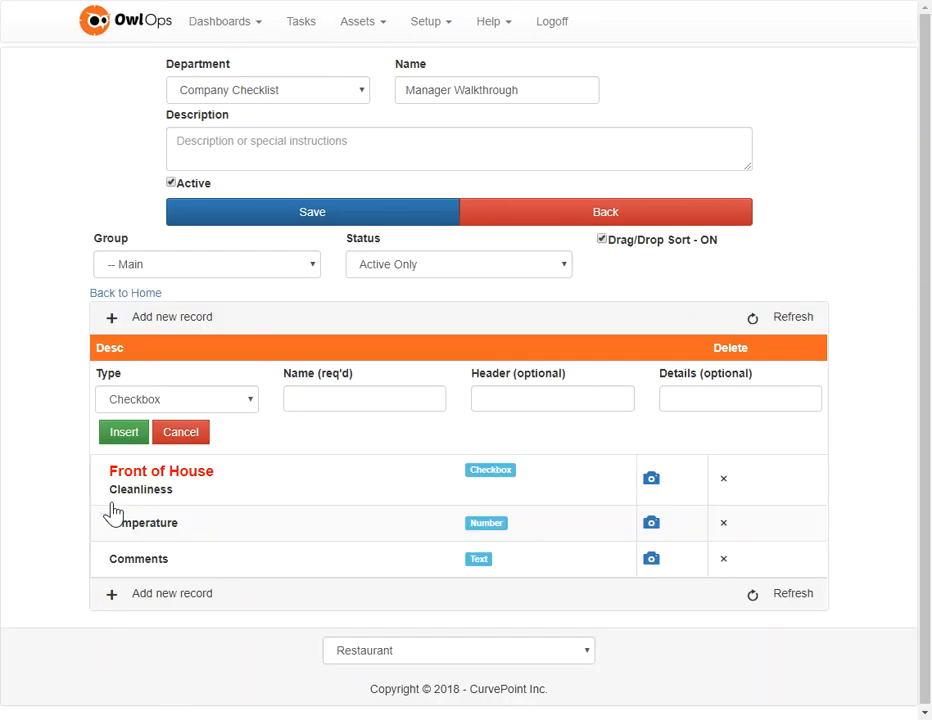
click(527, 392)
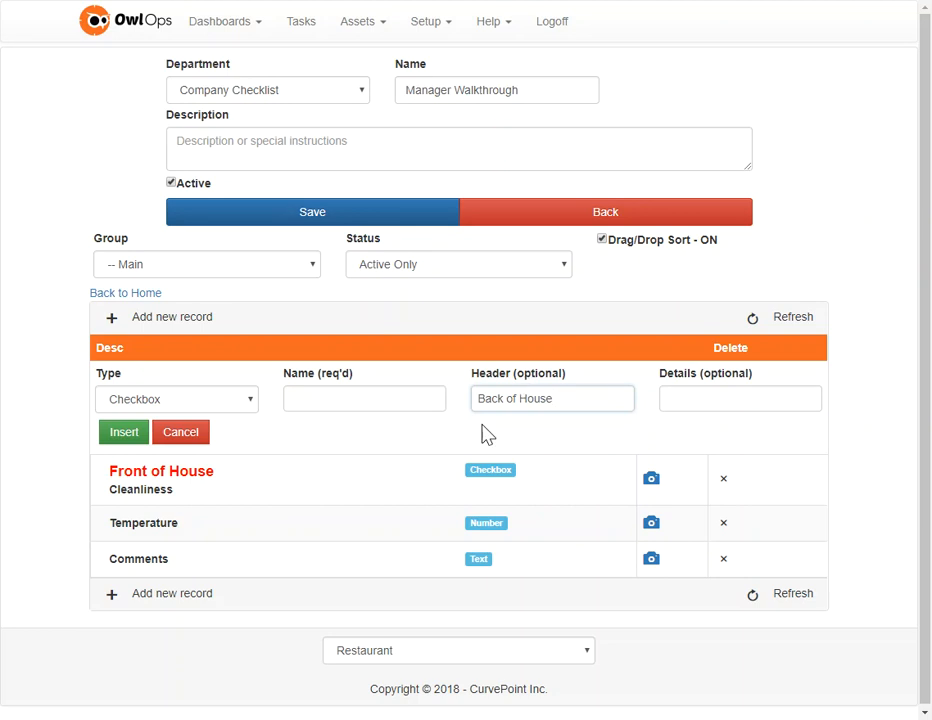
click(118, 436)
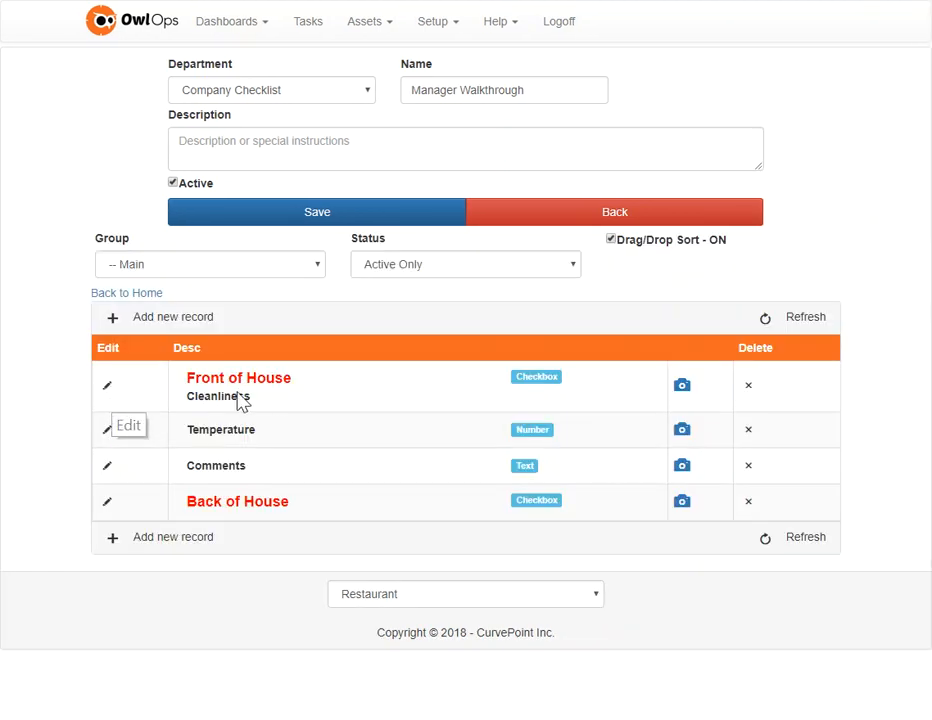
click(108, 507)
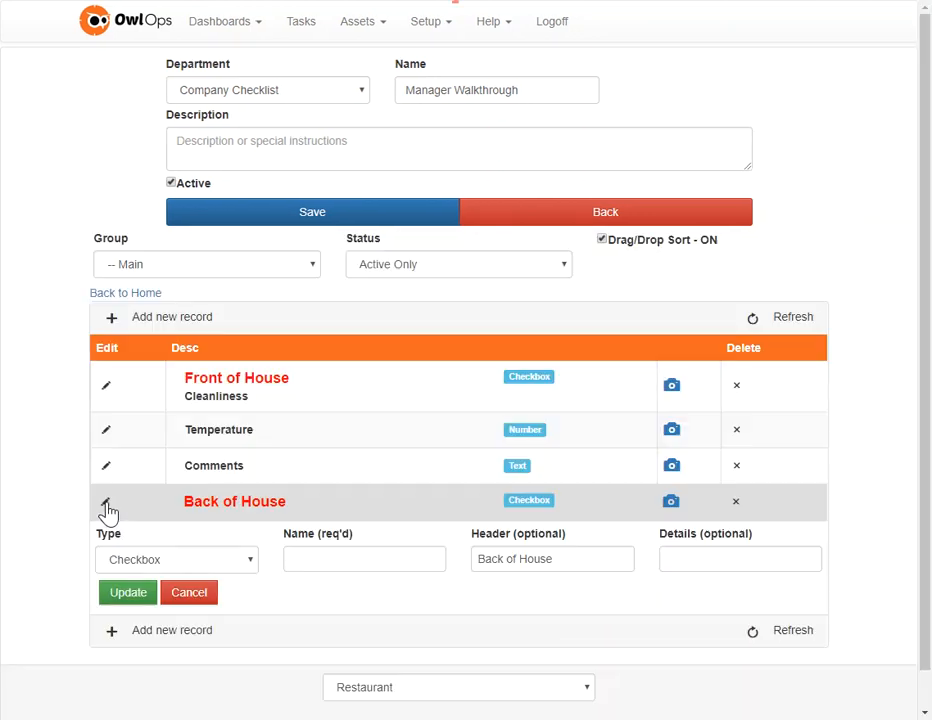
click(320, 558)
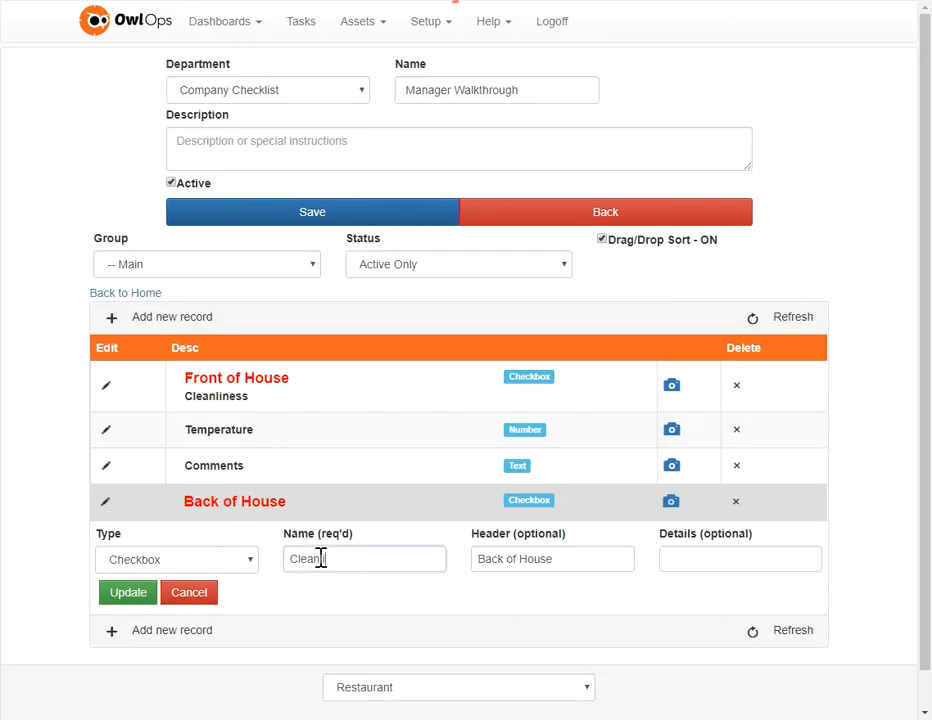
text(Cleanliness)
click(122, 595)
Step: Add a Group item named Temperature to the Manager Walkthrough checklist below the Back of House Cleanliness item
click(113, 553)
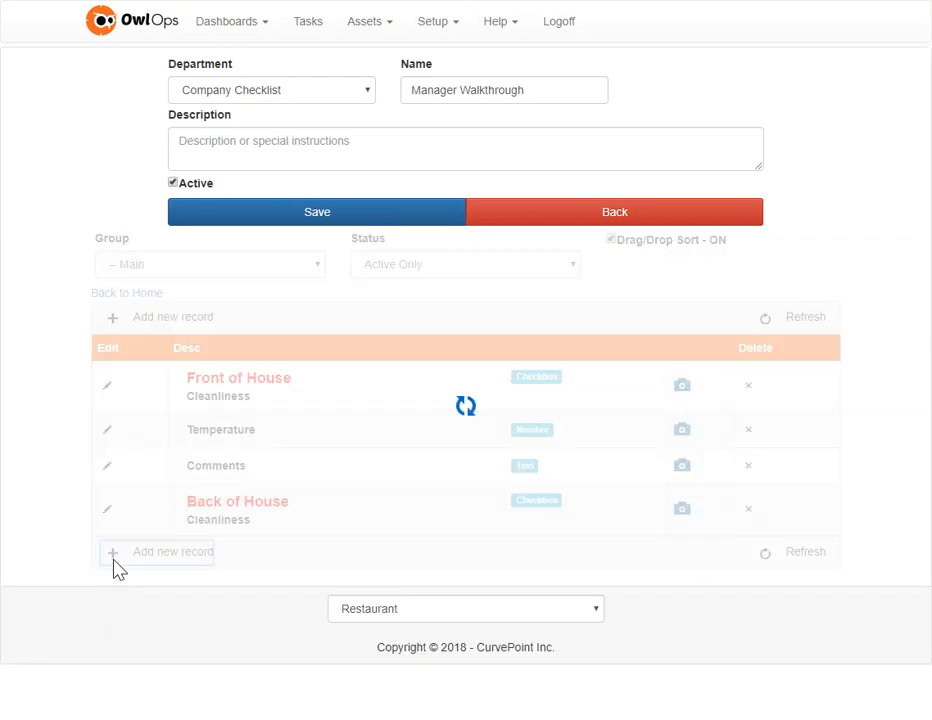
click(358, 399)
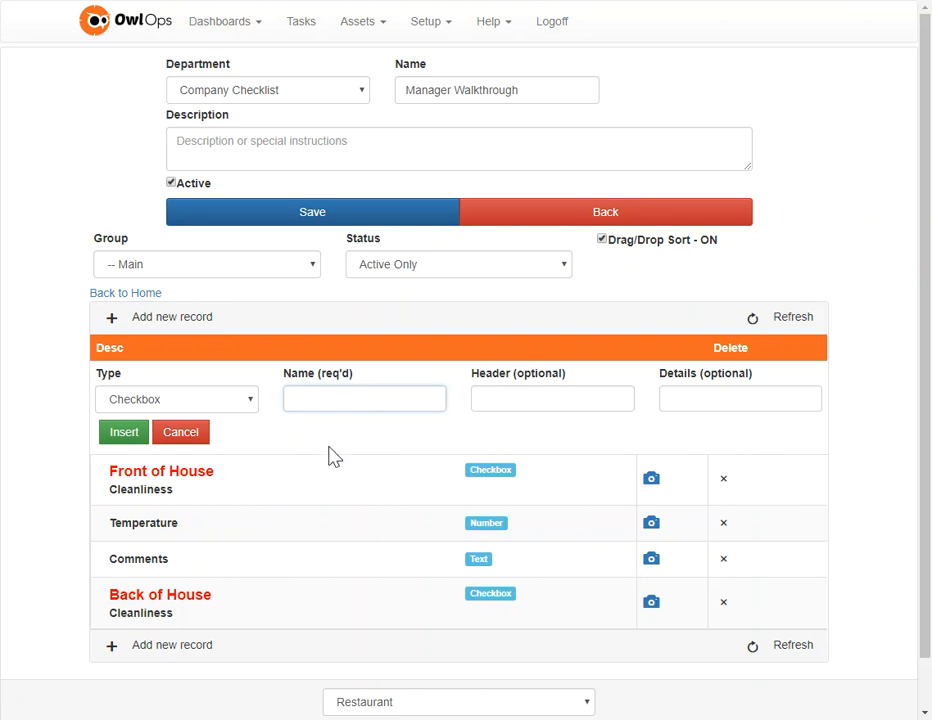
click(210, 402)
click(121, 479)
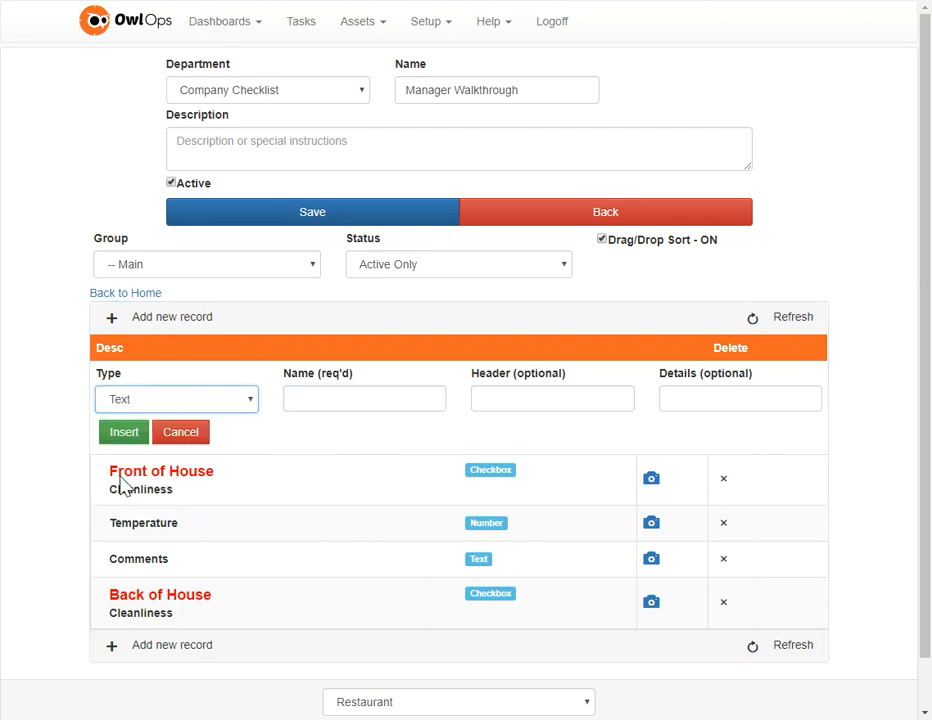
click(177, 402)
click(165, 453)
click(346, 400)
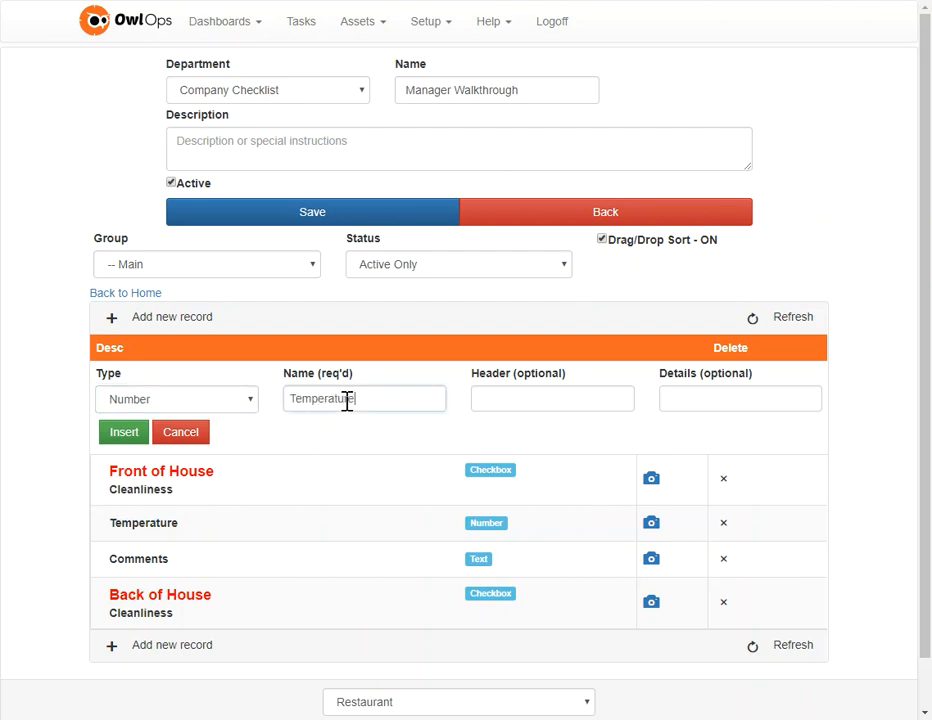
click(248, 402)
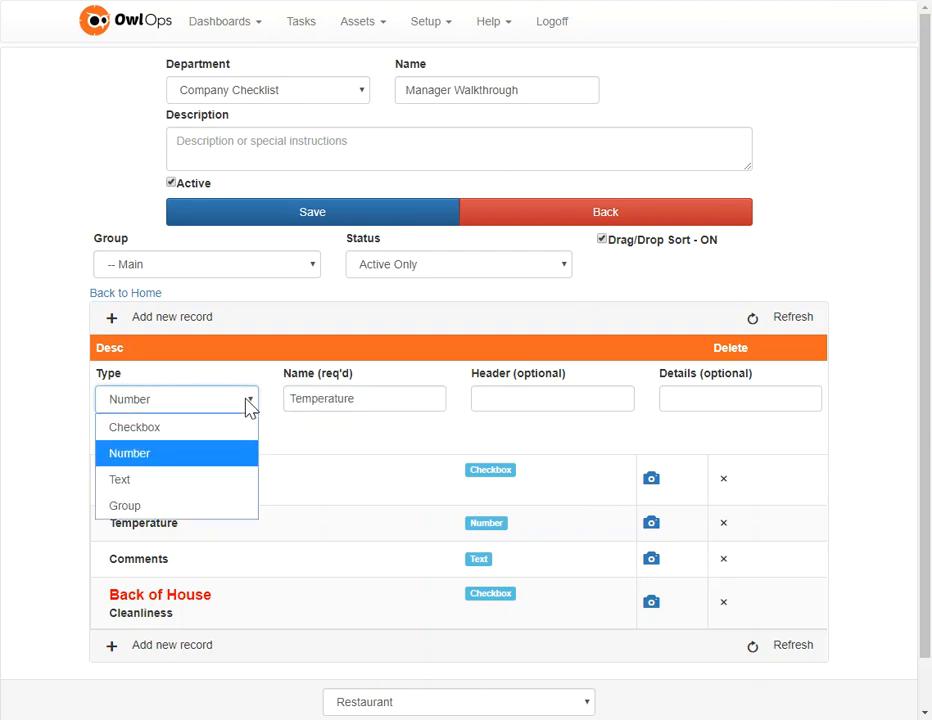
click(140, 507)
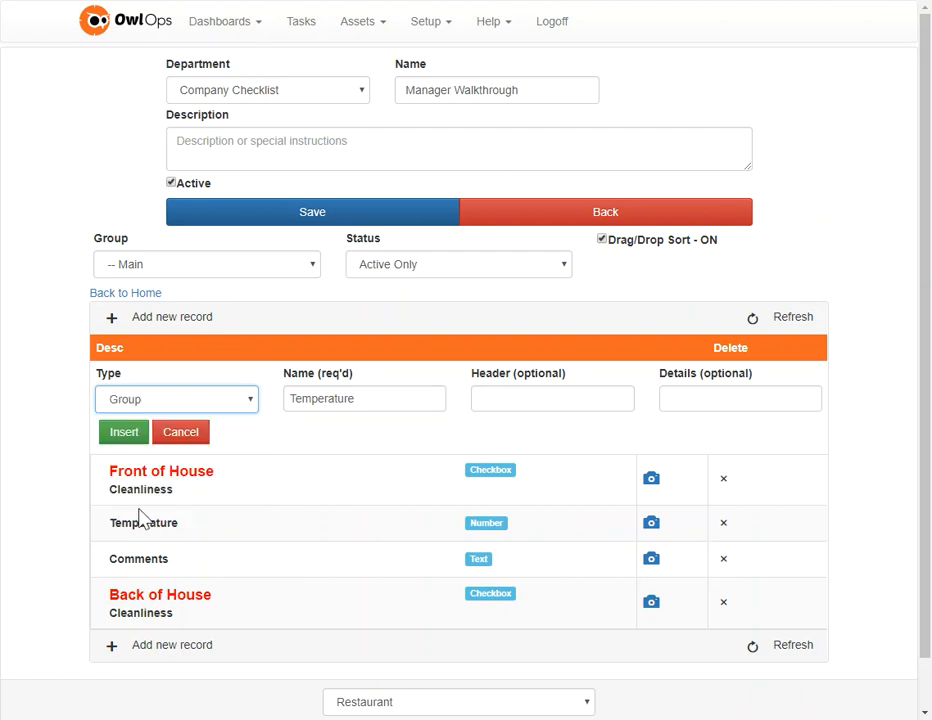
click(118, 437)
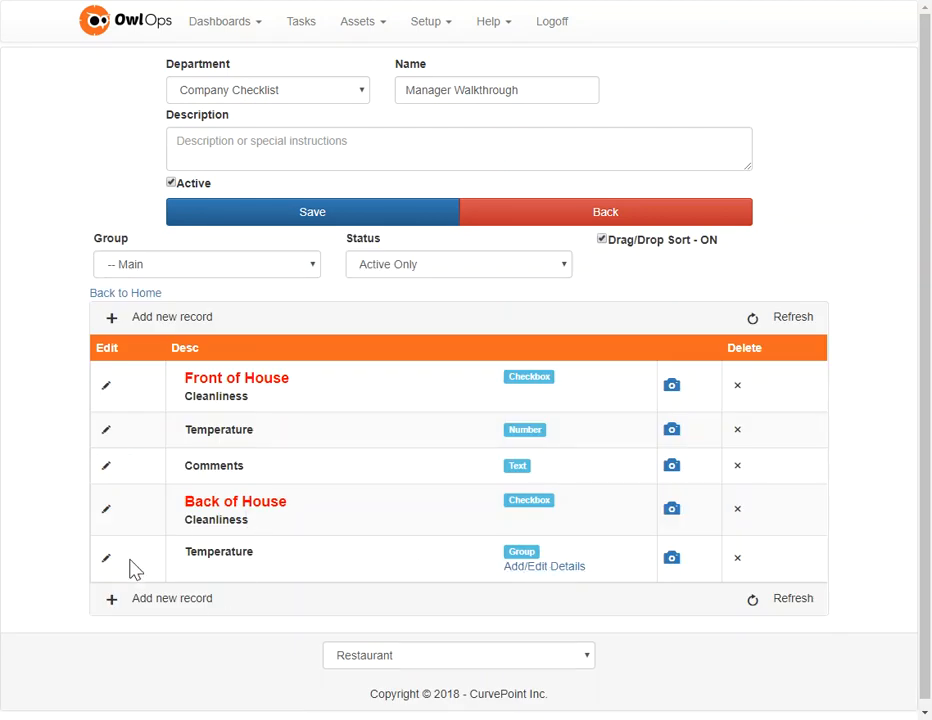
Step: Add a Text item named Comments with the details General comments or observations to the checklist
click(113, 600)
click(198, 402)
click(146, 479)
click(307, 398)
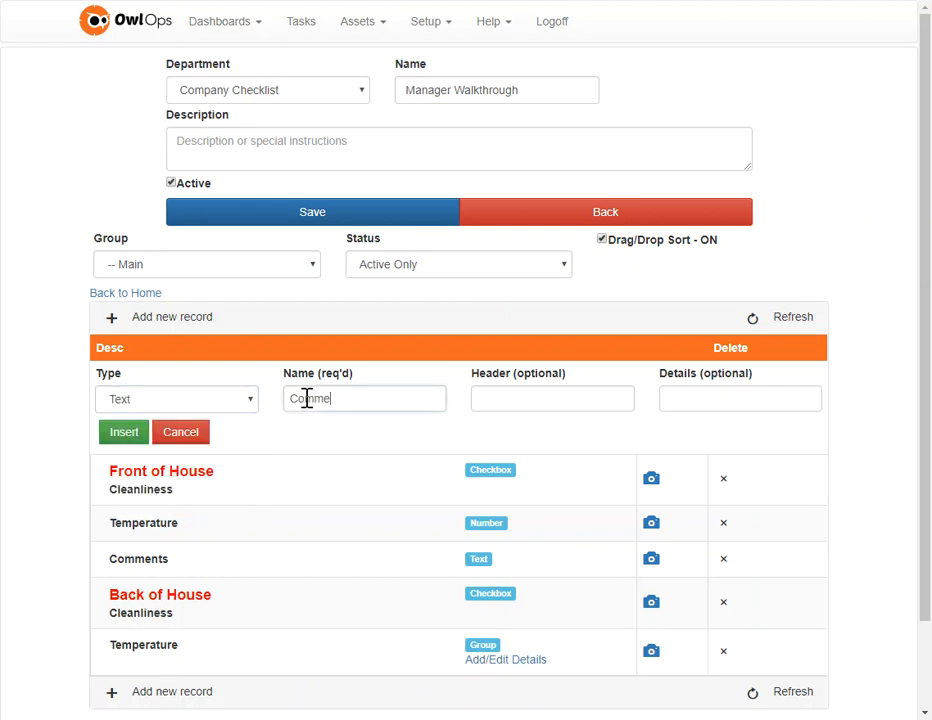
click(738, 401)
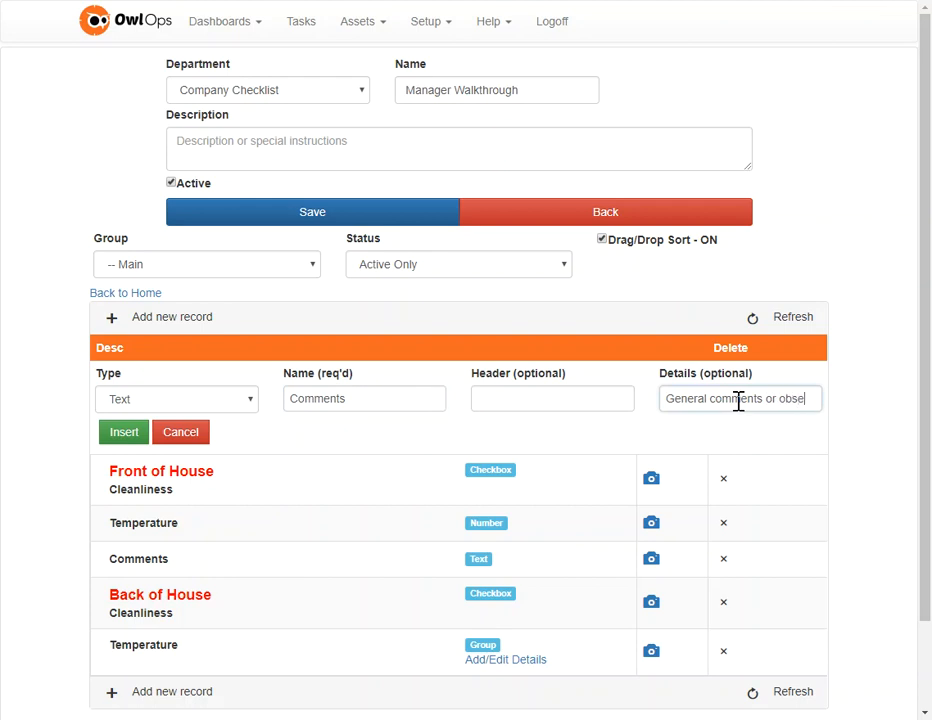
text(General comments or observations)
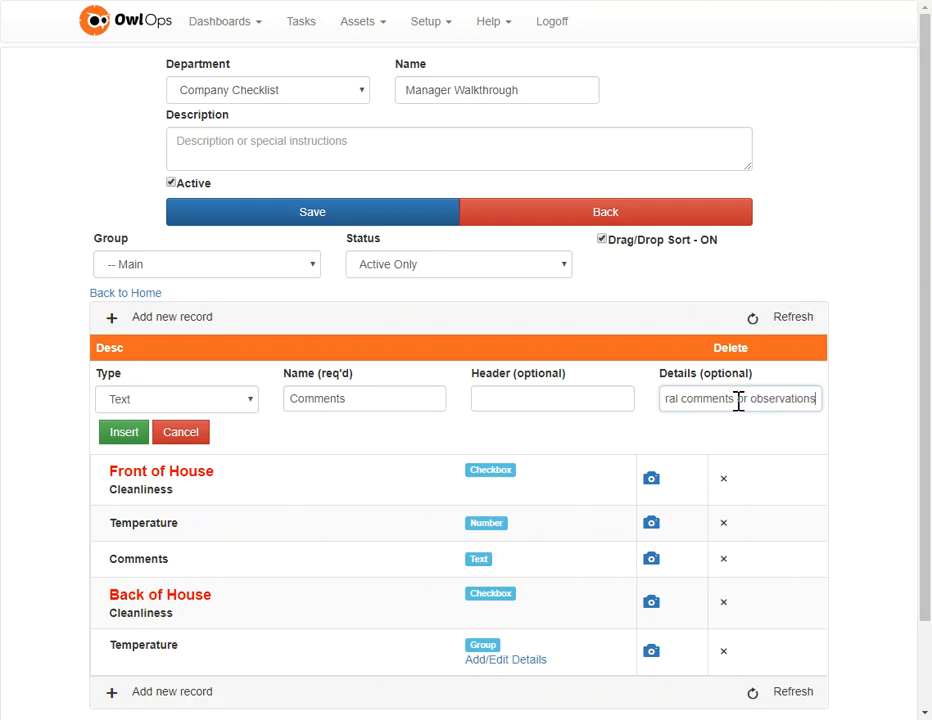
click(117, 441)
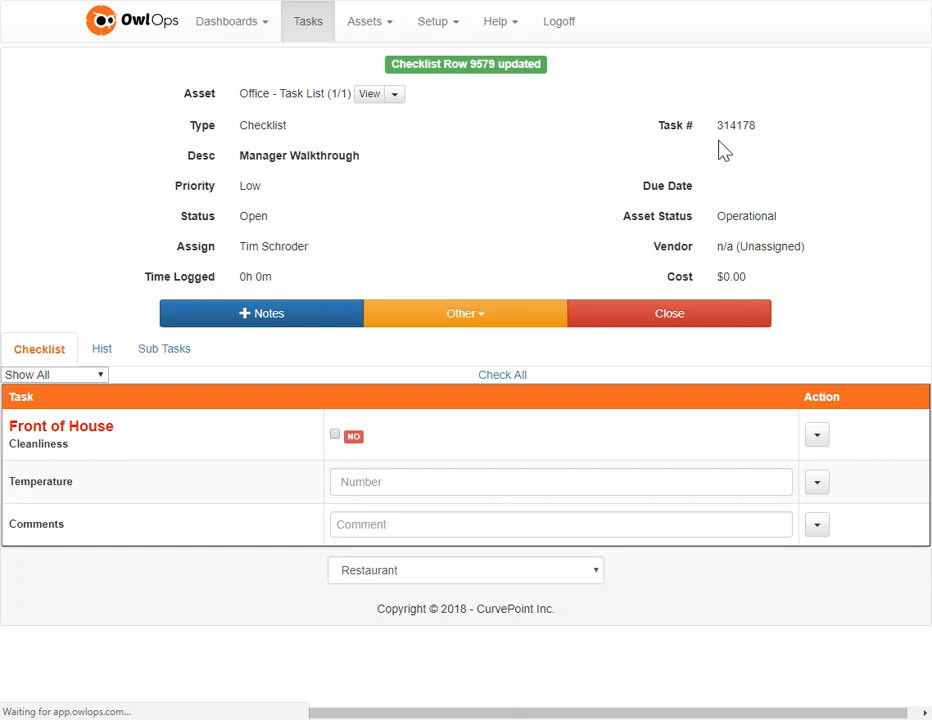
Step: Open the details of the Back of House Temperature group in the checklist setup and add a Number item named Back Hallway
scroll(170, 463, down, 1)
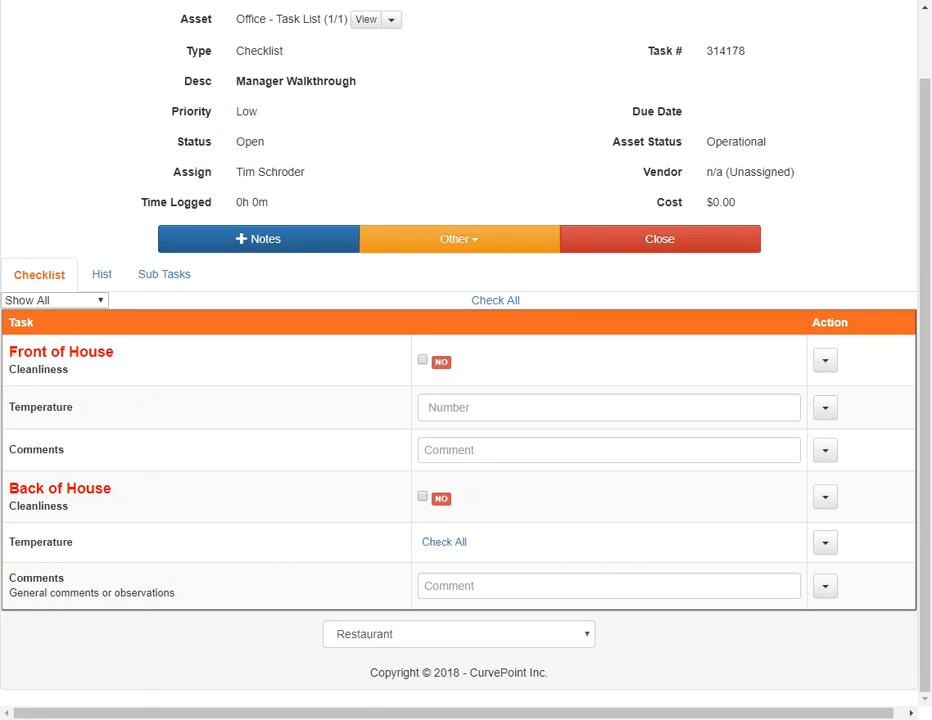
click(428, 0)
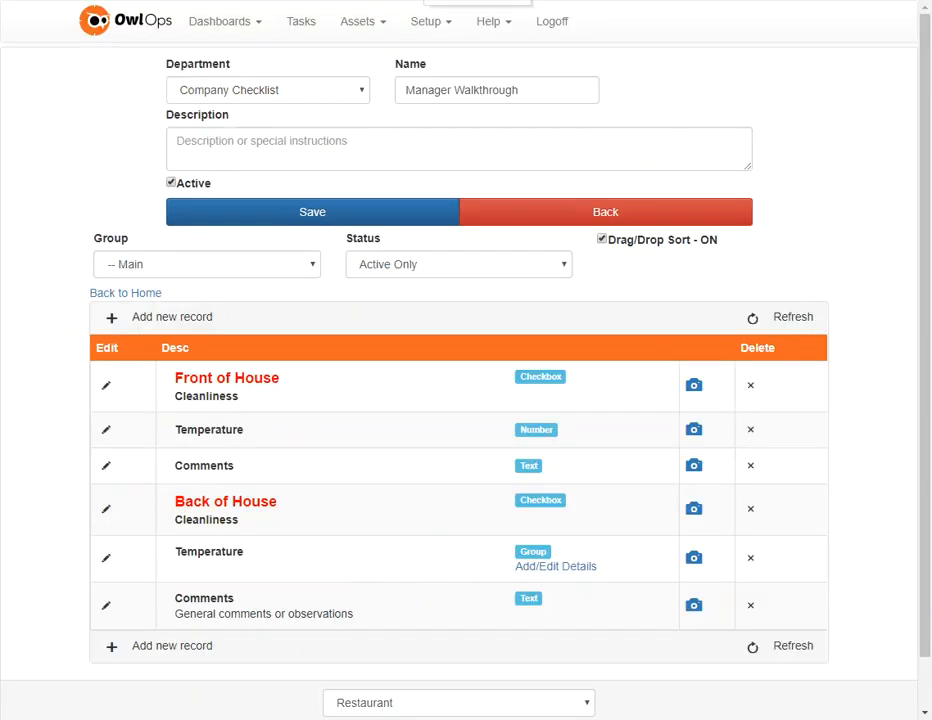
click(572, 578)
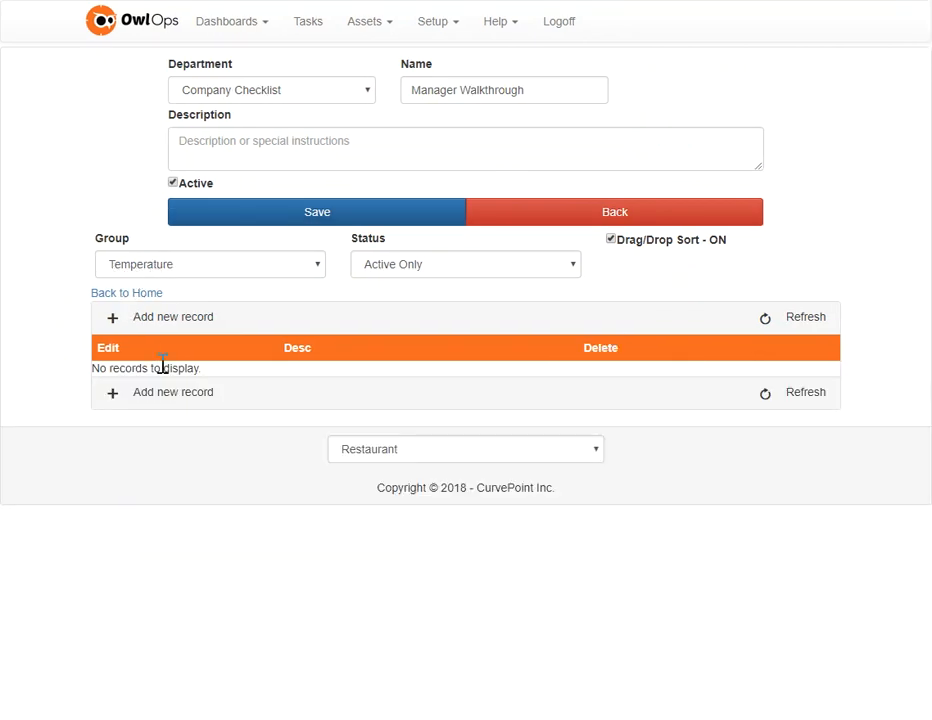
click(114, 319)
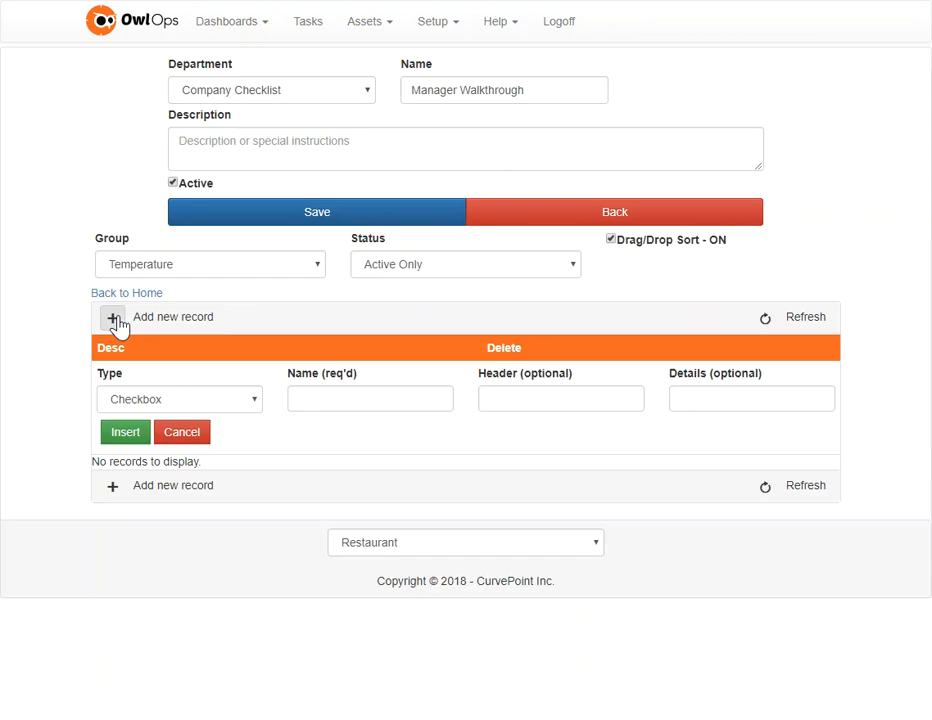
click(200, 399)
click(174, 460)
click(333, 397)
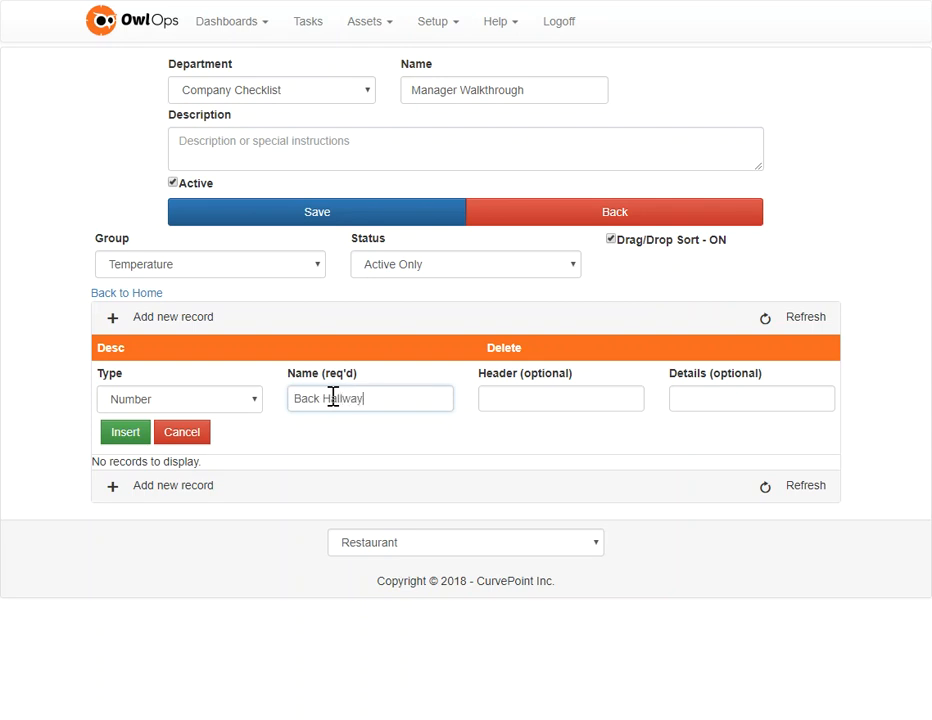
click(121, 436)
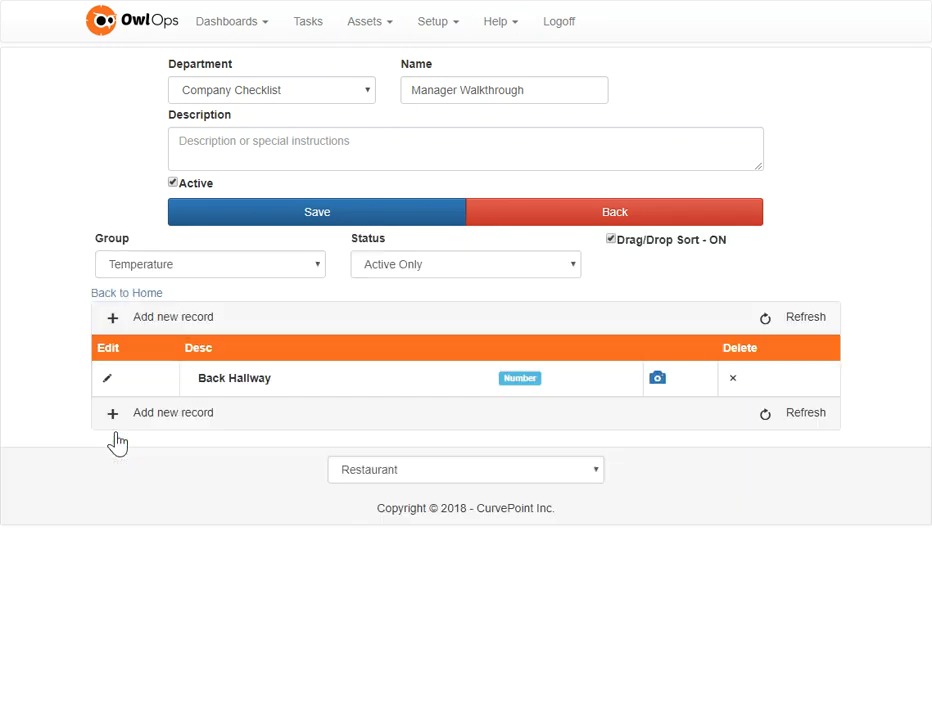
Step: Add a Number item named Kitchen to the Temperature group
click(114, 422)
drag(229, 415, 226, 411)
click(234, 406)
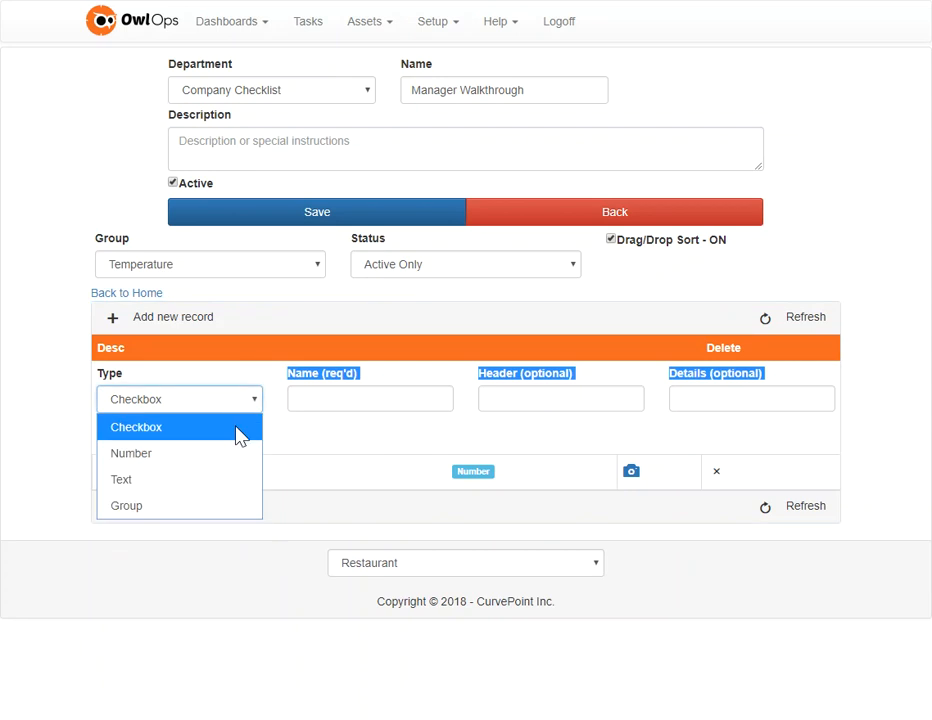
click(221, 463)
click(350, 406)
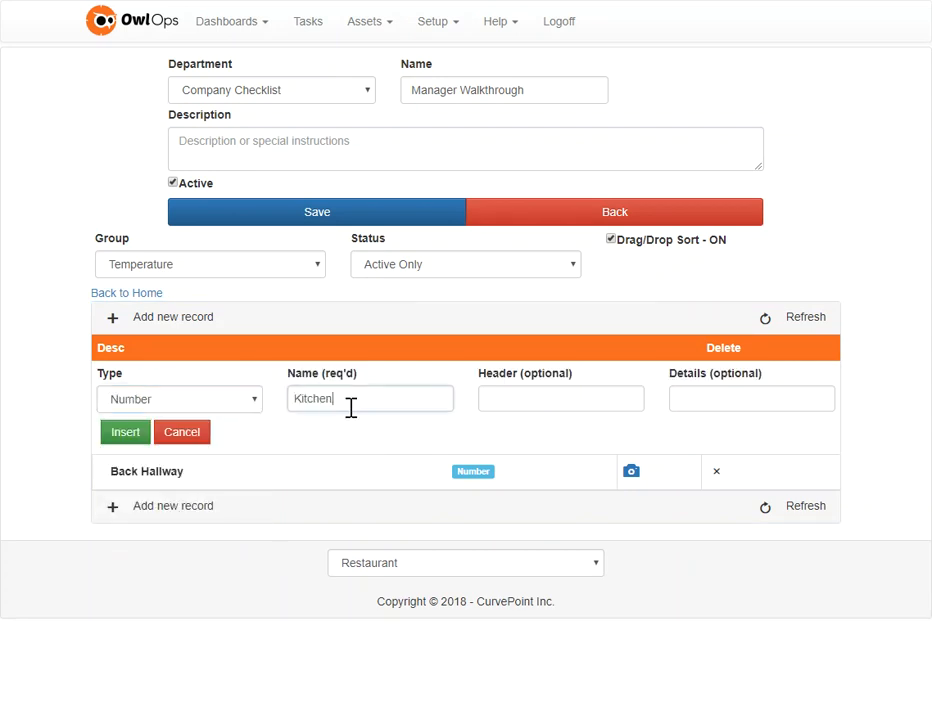
click(125, 435)
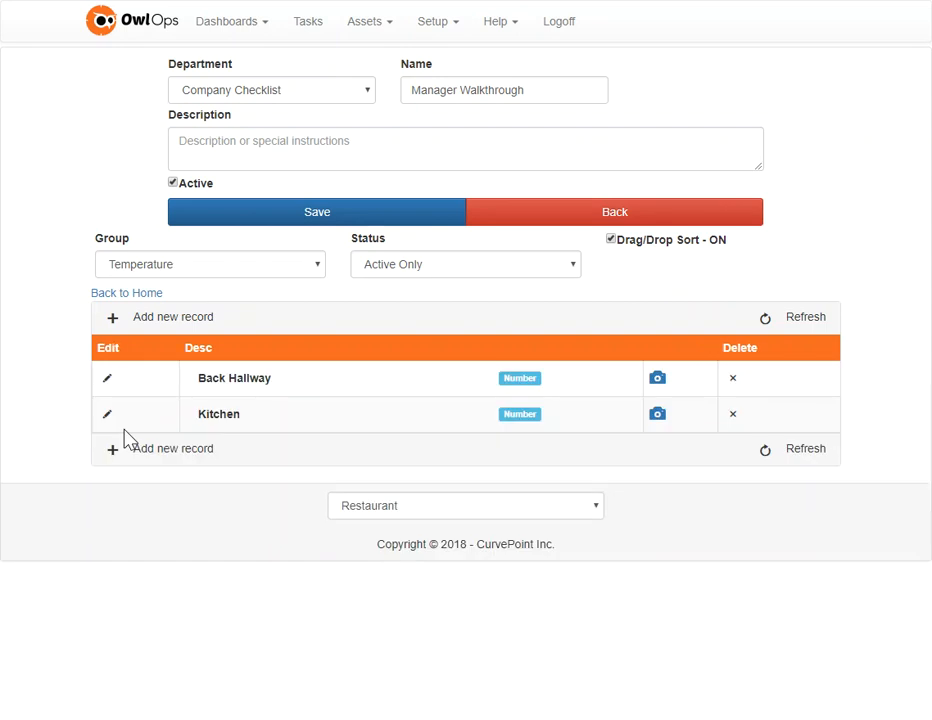
Step: Add a Number item named Office to the Temperature group and return to the checklist's main item list
click(119, 452)
click(330, 397)
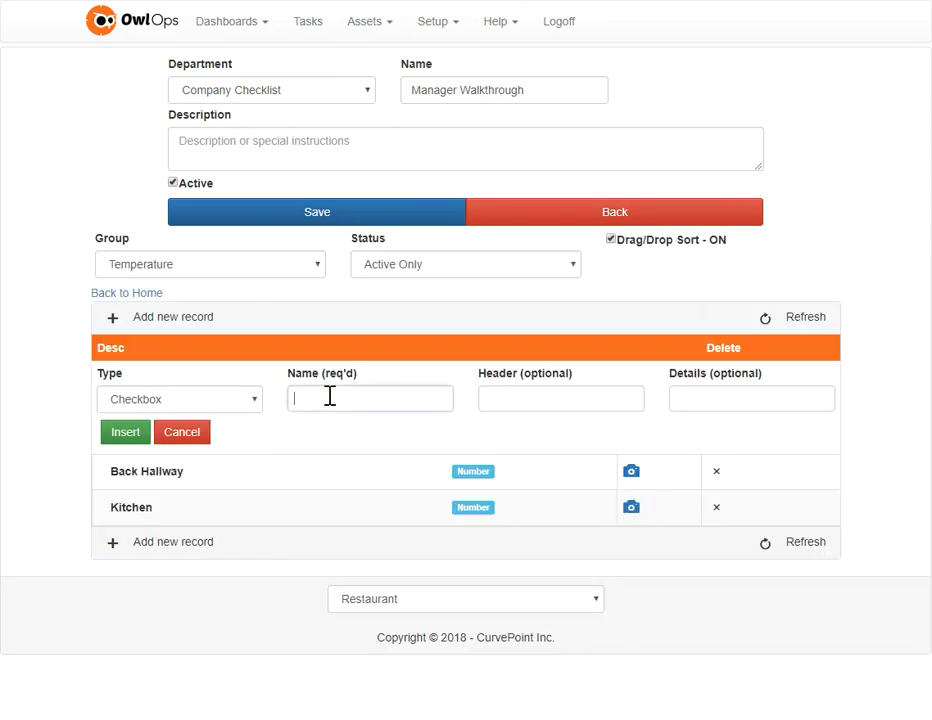
text(Ofcice)
double_click(330, 397)
text(Of)
click(183, 405)
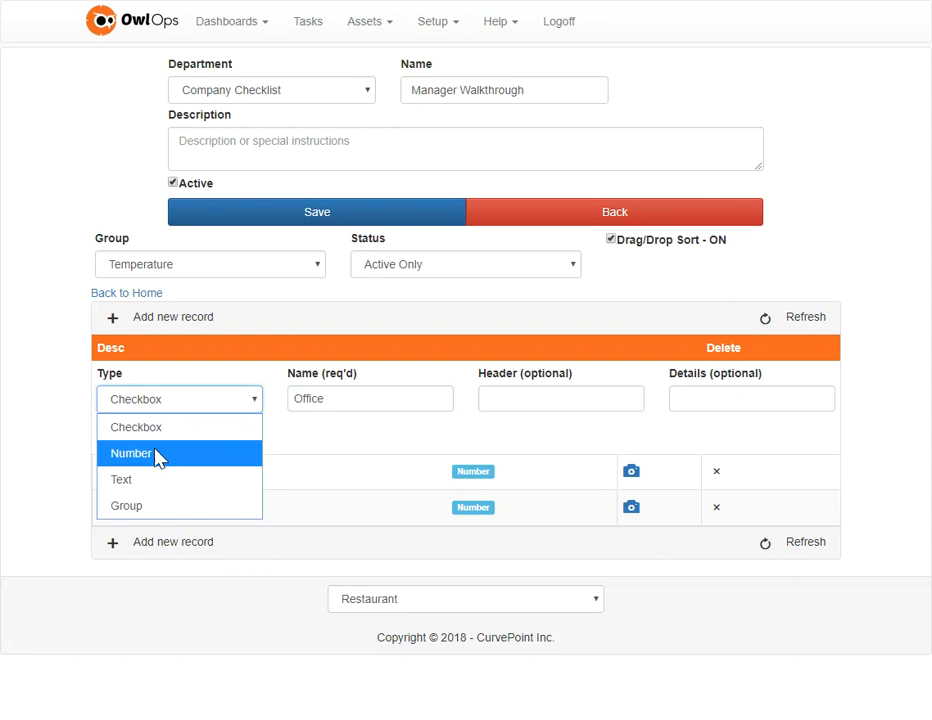
click(158, 453)
click(127, 435)
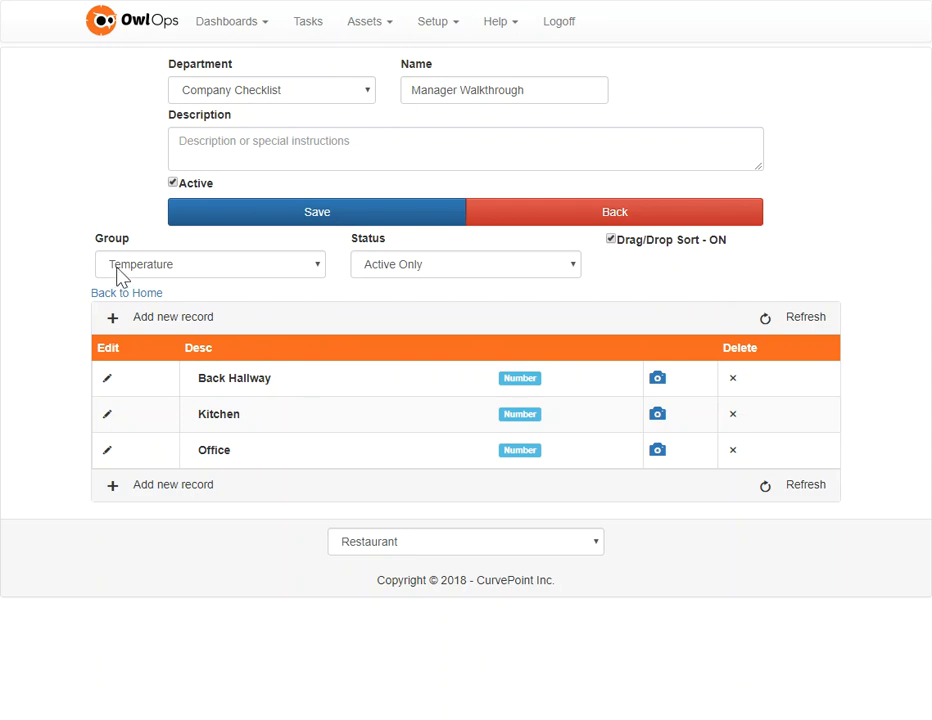
click(143, 300)
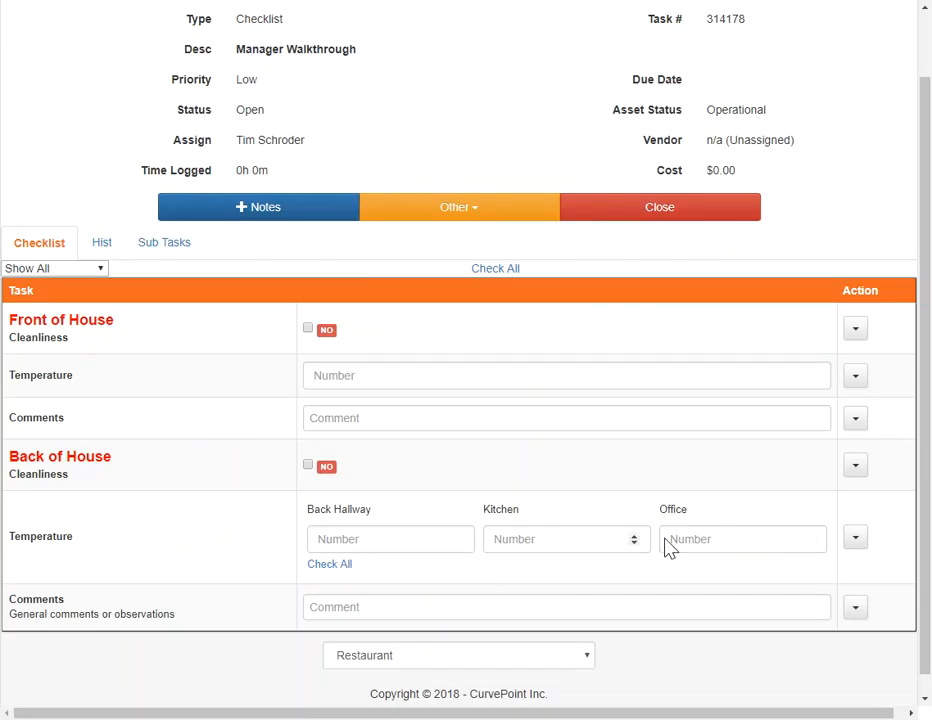
Step: In the checklist task, enter the Back of House temperatures: 71 for Back Hallway, 72 for Kitchen and 70 for Office
click(375, 539)
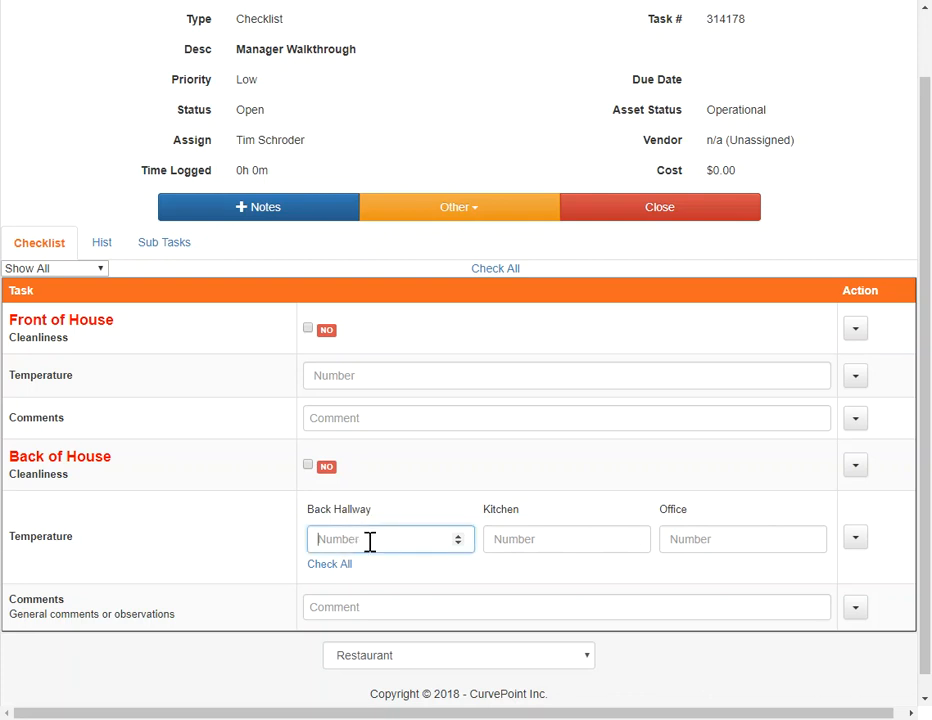
text(71)
click(533, 540)
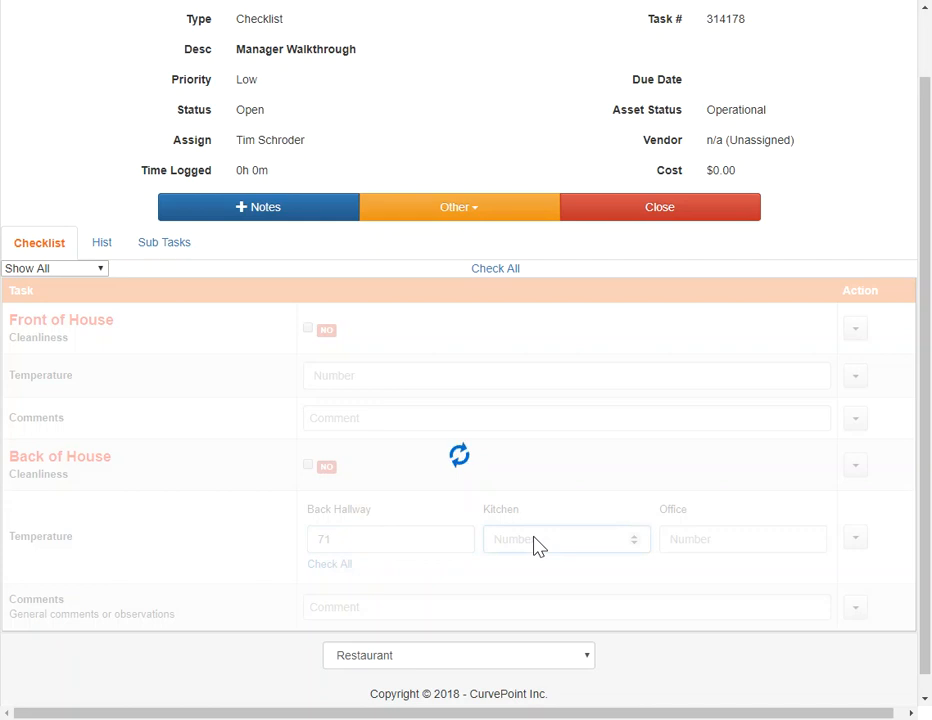
text(72)
click(666, 543)
click(710, 539)
text(70)
key(Tab)
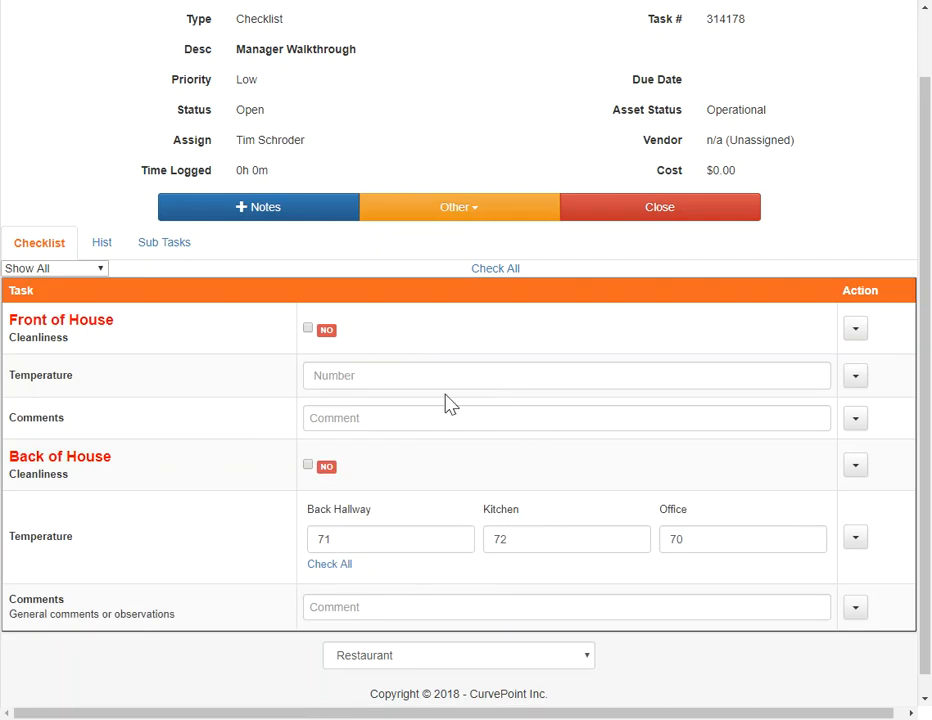
Step: Mark the Cleanliness items under both Front of House and Back of House as done in the checklist task
click(308, 328)
click(308, 465)
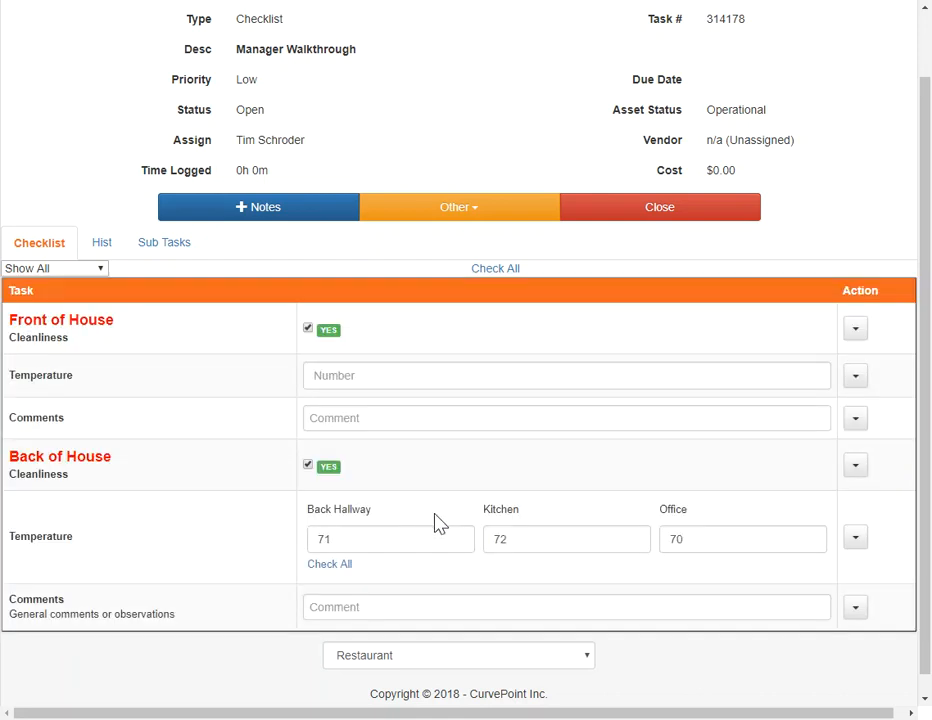
scroll(430, 530, up, 2)
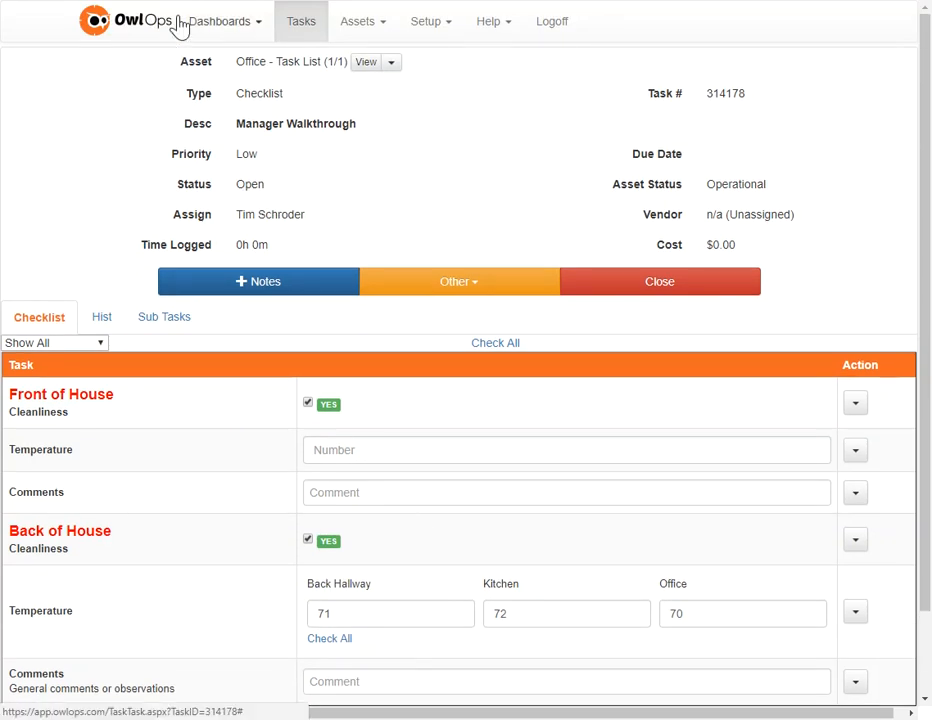